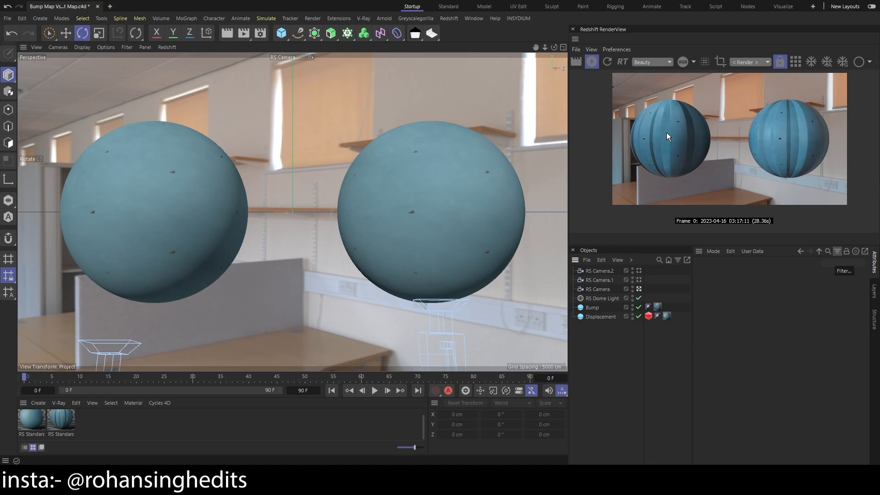
# Examine the surface grooves and dark pits on both rendered spheres up close in the render view.
pyautogui.scroll(4, 765, 132)
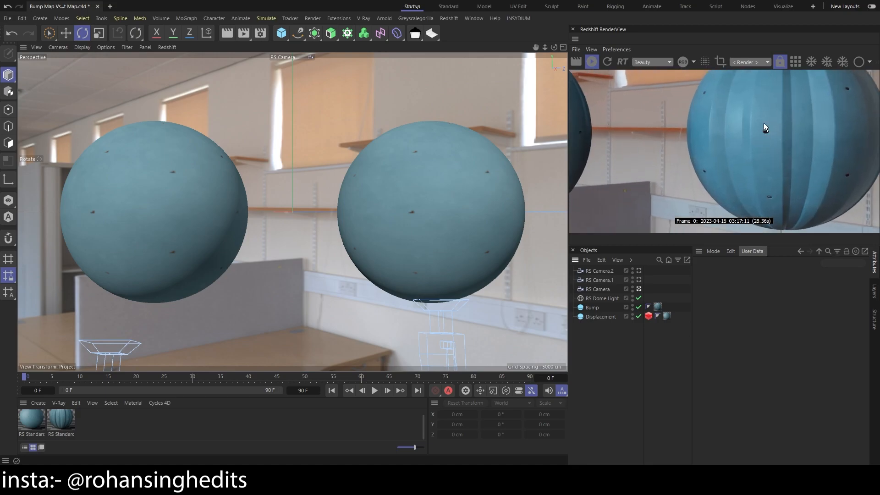
pyautogui.moveTo(769, 133); pyautogui.dragTo(838, 144)
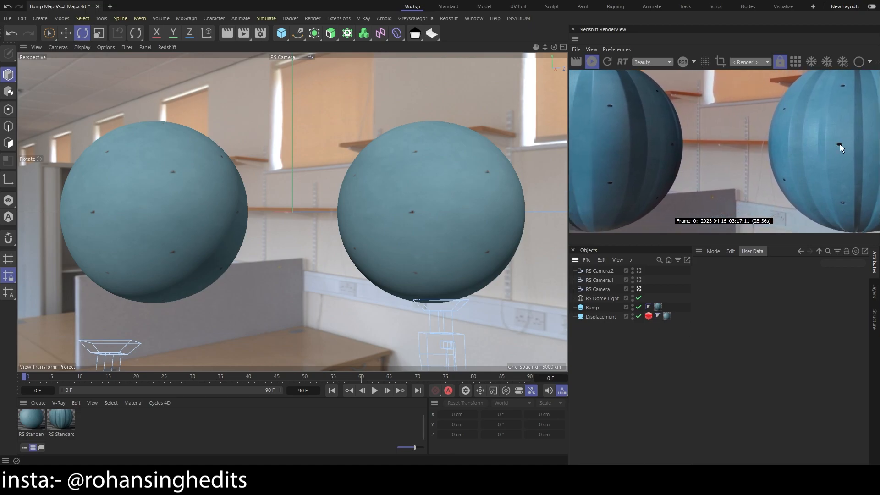
pyautogui.moveTo(613, 119); pyautogui.dragTo(689, 146)
pyautogui.scroll(8, 694, 136)
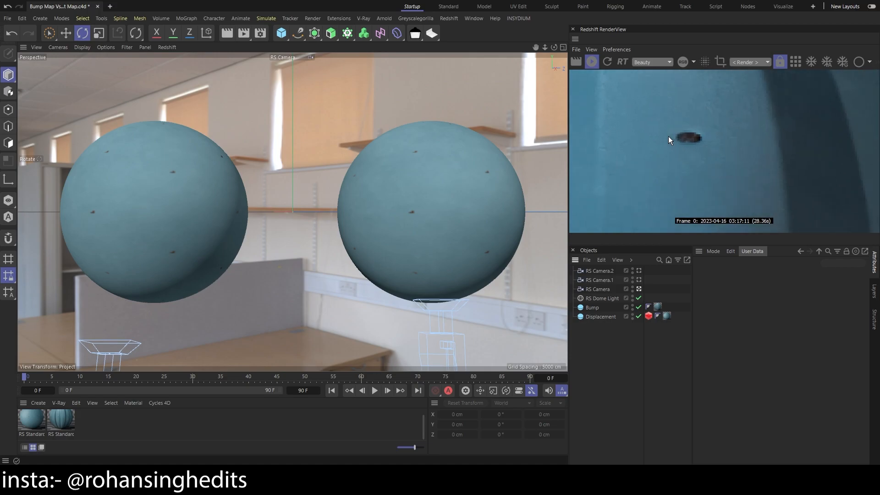
pyautogui.scroll(-6, 670, 140)
pyautogui.scroll(4, 754, 139)
pyautogui.moveTo(789, 137); pyautogui.dragTo(763, 178)
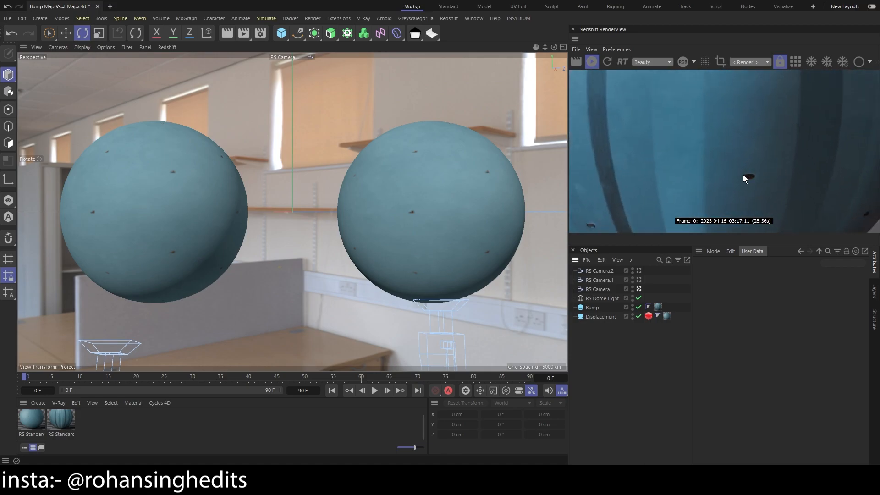
pyautogui.scroll(-8, 755, 173)
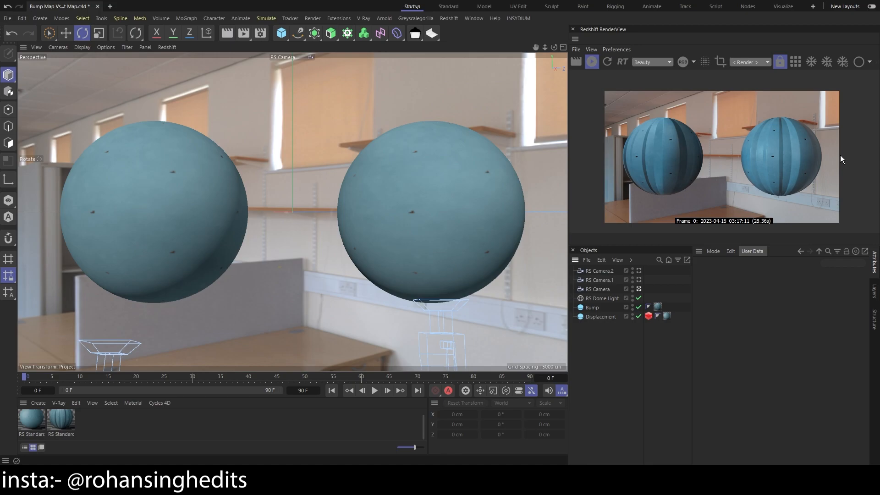
# Look through RS Camera.1 and examine the sphere's upper silhouette and surface detail in the render.
pyautogui.click(639, 280)
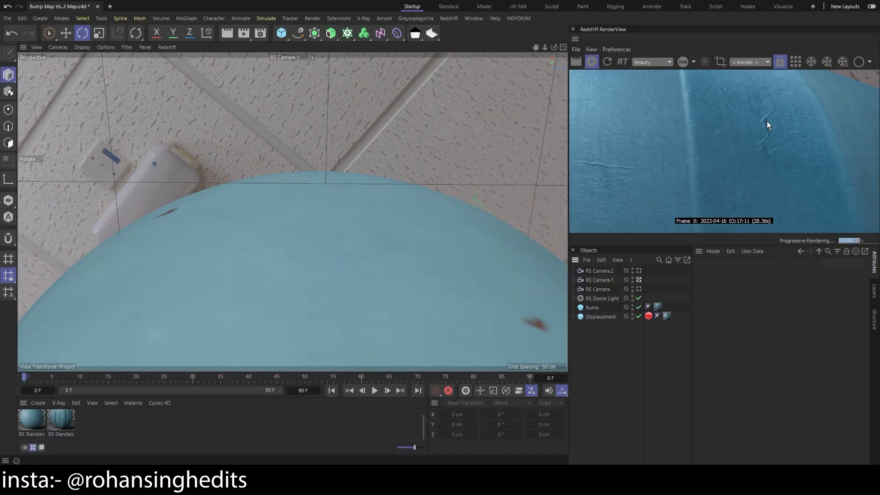
pyautogui.scroll(-6, 766, 121)
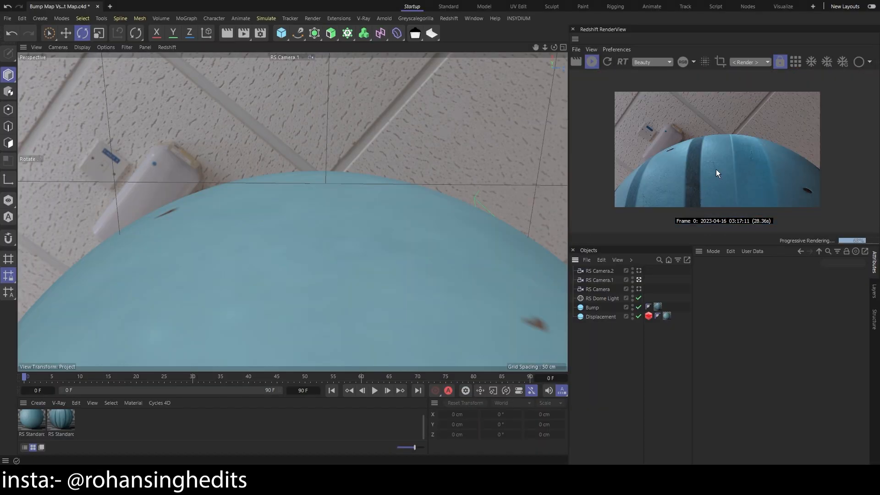
pyautogui.scroll(2, 712, 173)
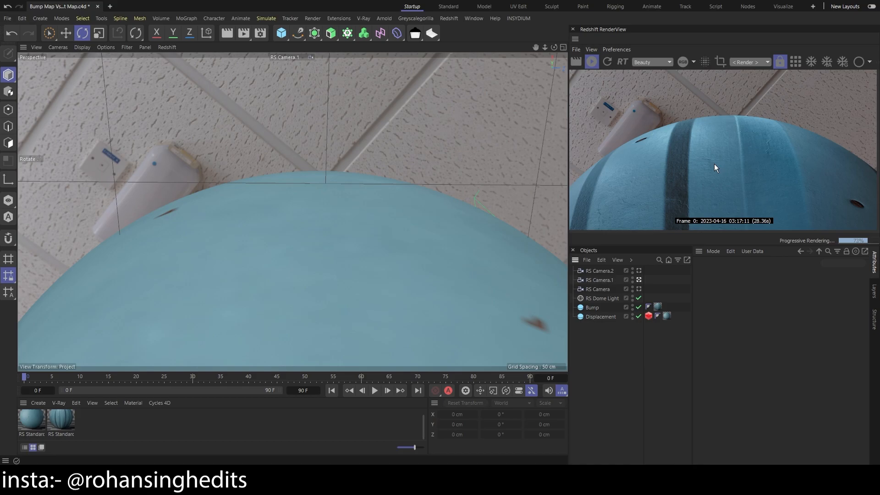
pyautogui.scroll(-2, 725, 169)
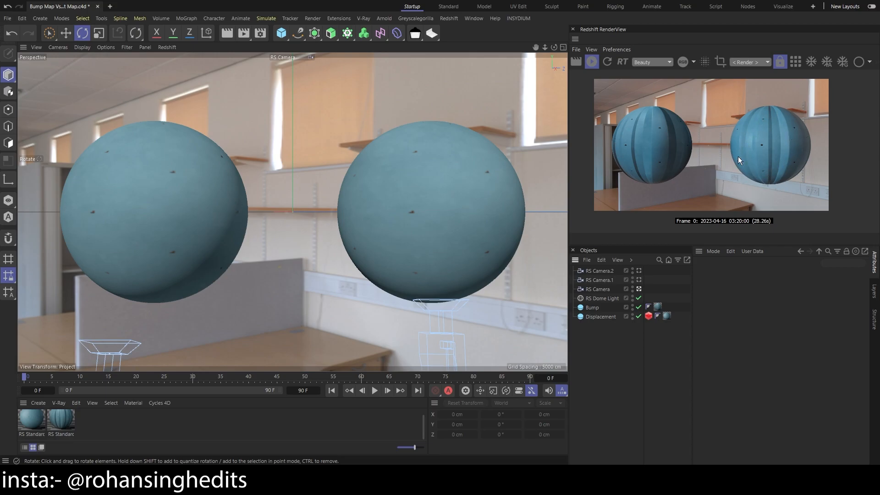
# Compare the outlines and surface relief of the two striped spheres in the RS Camera render.
pyautogui.scroll(3, 752, 130)
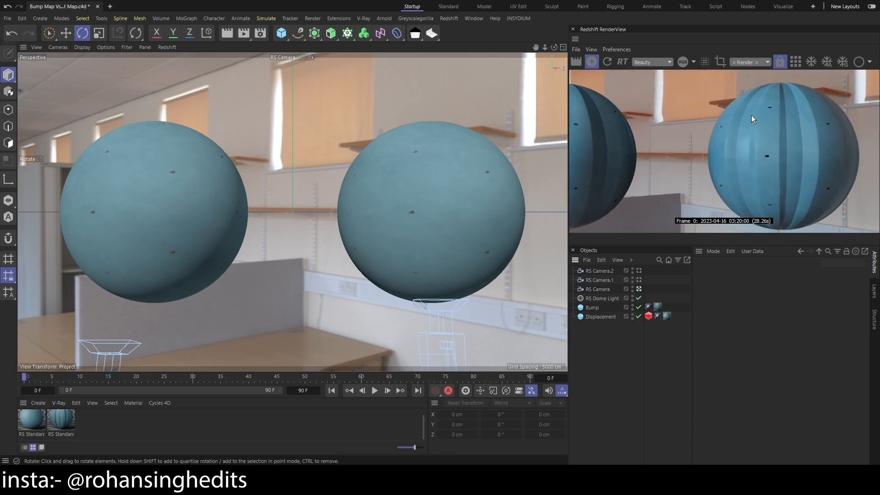
pyautogui.scroll(-2, 743, 110)
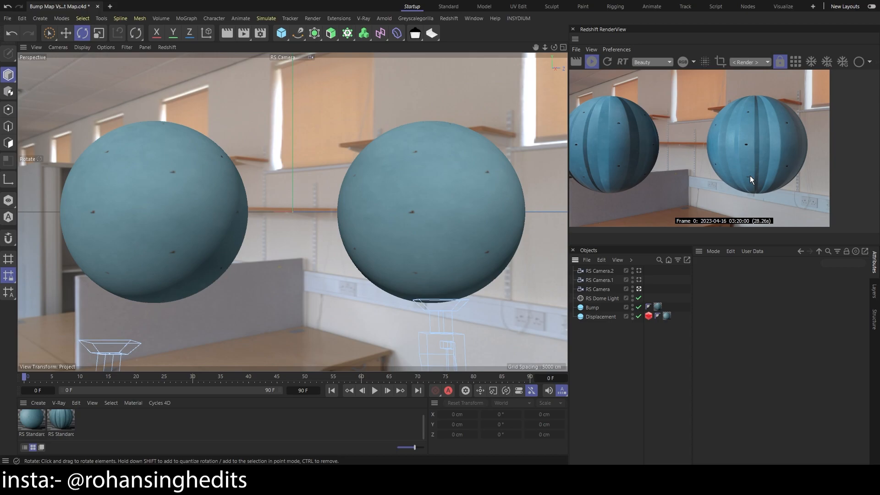
pyautogui.scroll(2, 737, 138)
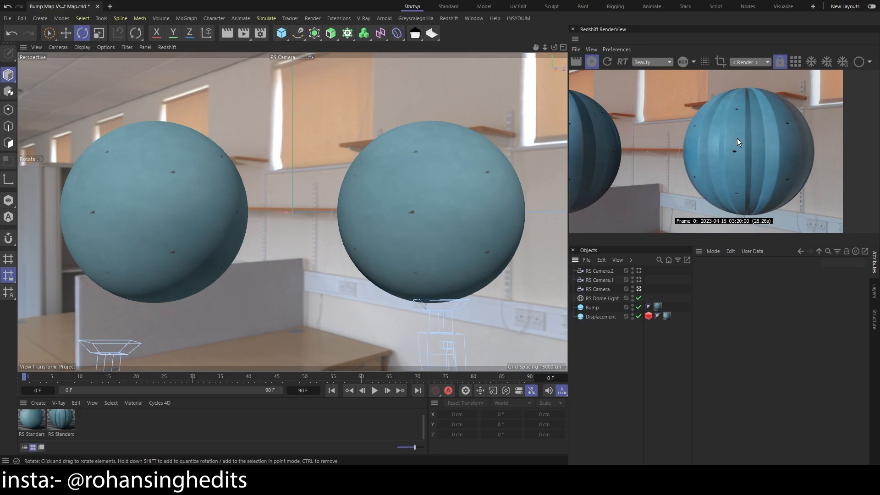
pyautogui.scroll(-2, 740, 144)
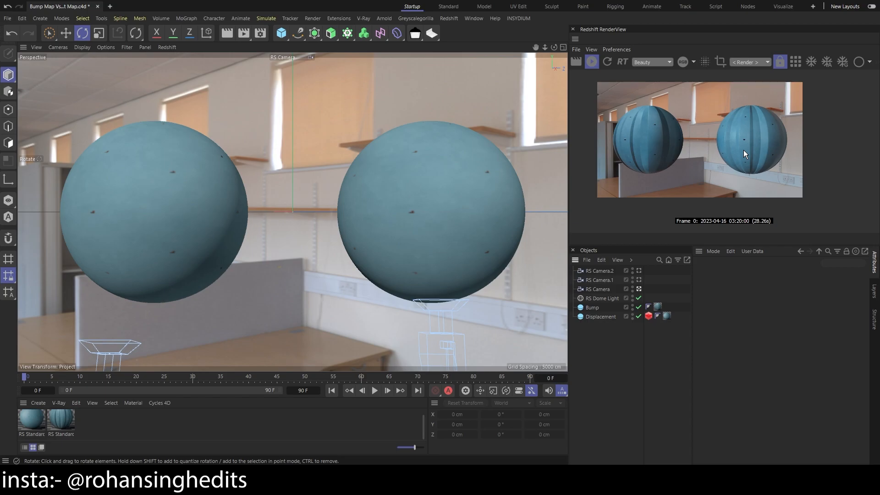
# Create a new project and set its renderer to Redshift.
pyautogui.hotkey('ctrl', 'n')
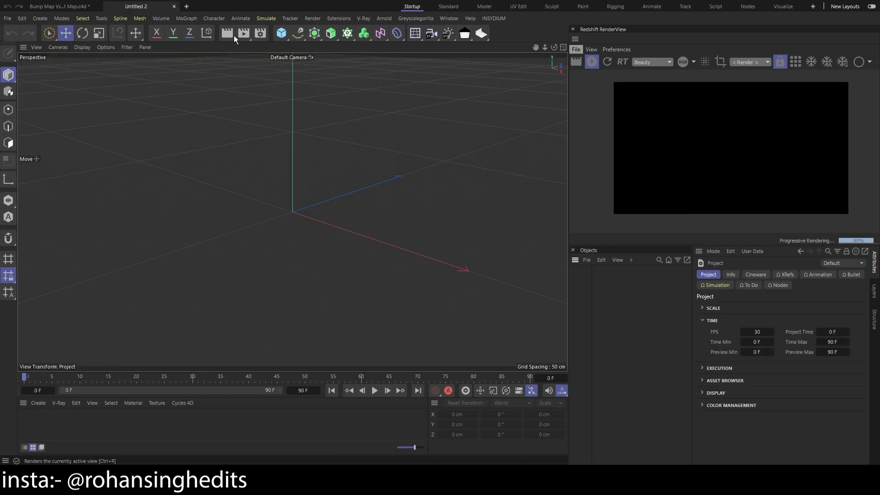
pyautogui.click(258, 34)
pyautogui.click(340, 52)
pyautogui.click(316, 63)
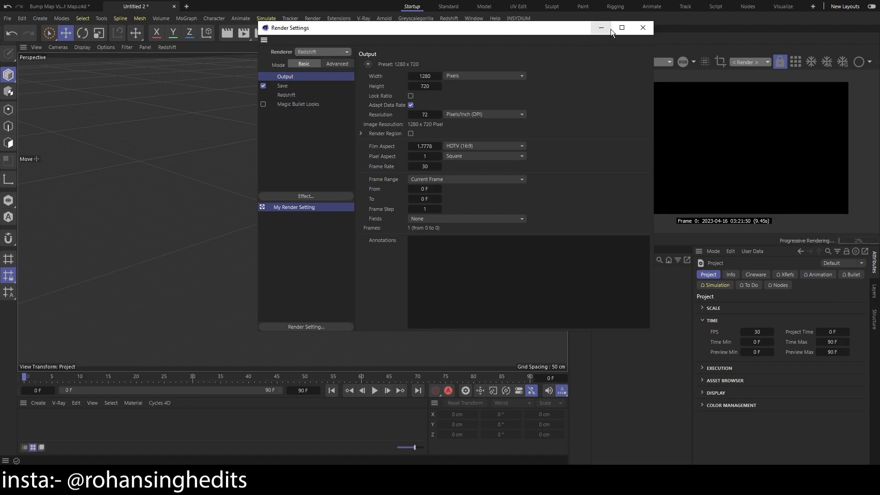
pyautogui.click(643, 28)
# Add a cube and a Redshift Dome Light to the scene.
pyautogui.click(281, 33)
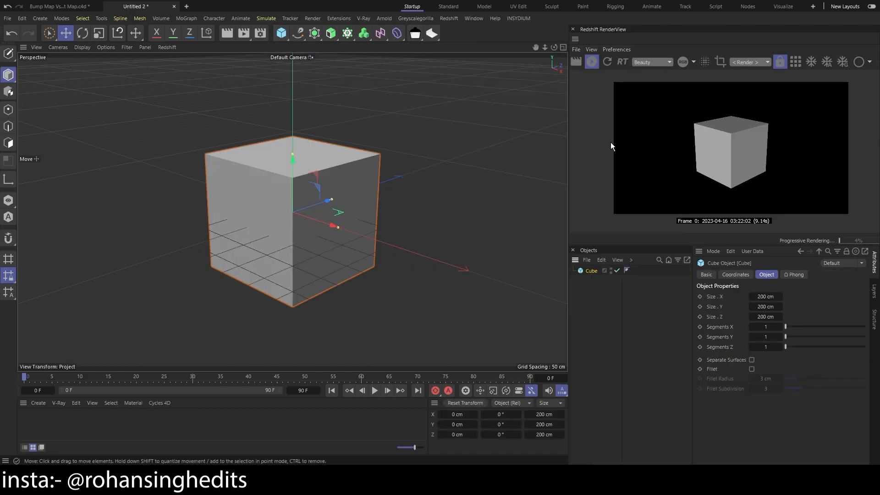
pyautogui.click(453, 18)
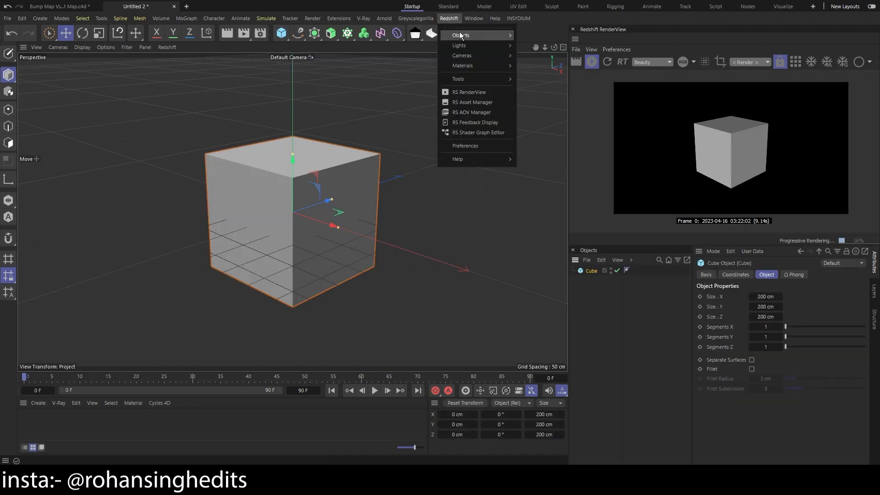
pyautogui.moveTo(478, 45)
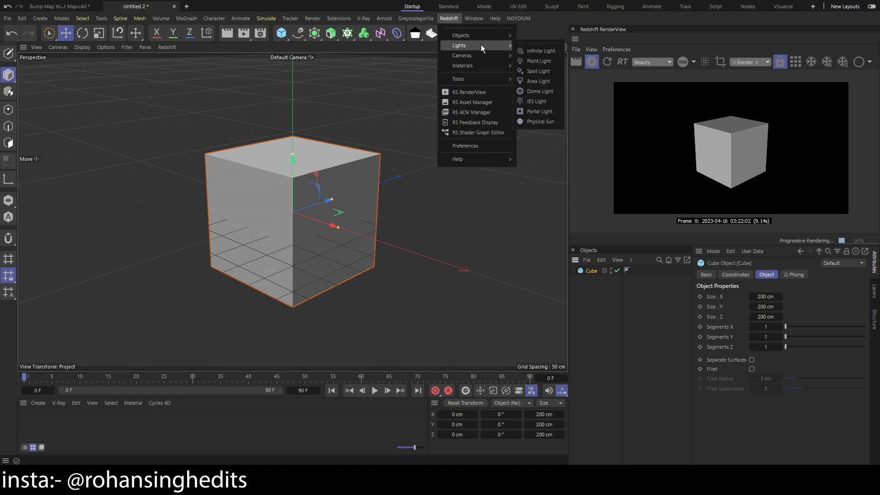
pyautogui.click(540, 92)
# Create a Redshift Standard material and assign it to the cube.
pyautogui.click(38, 403)
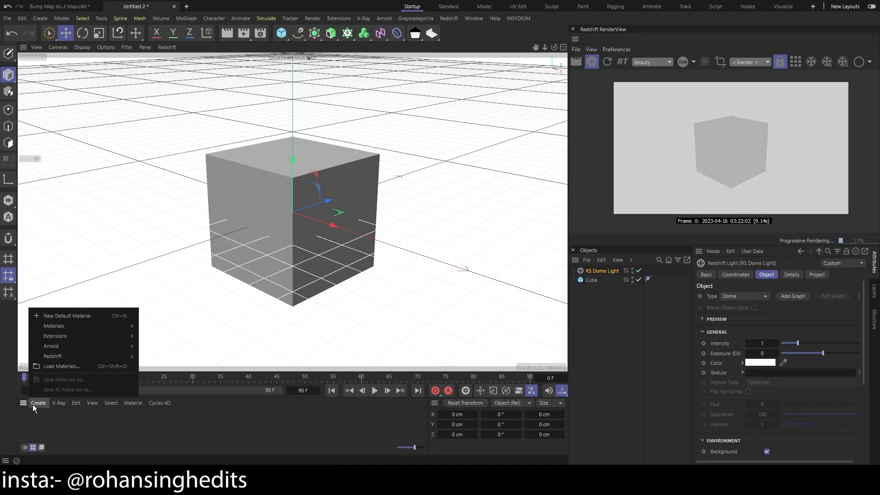
pyautogui.moveTo(79, 354)
pyautogui.moveTo(155, 359)
pyautogui.click(188, 349)
pyautogui.doubleClick(37, 422)
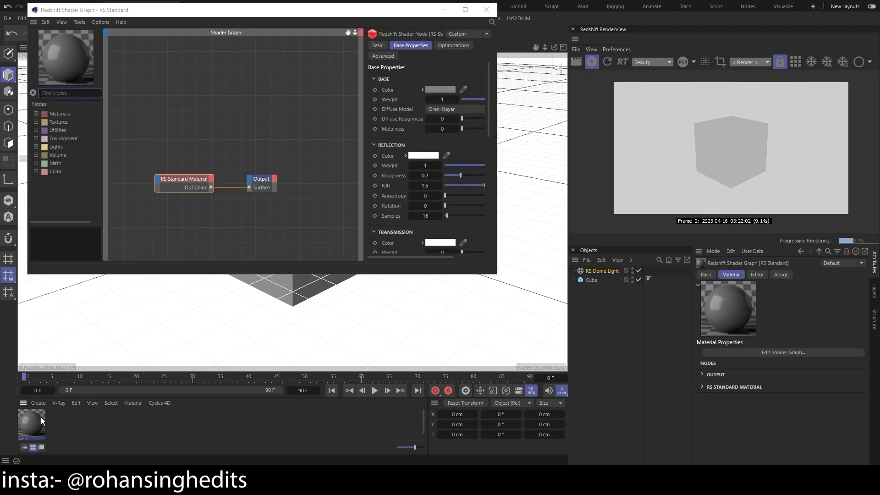
pyautogui.moveTo(266, 26); pyautogui.dragTo(304, 73)
pyautogui.moveTo(31, 423); pyautogui.dragTo(604, 281)
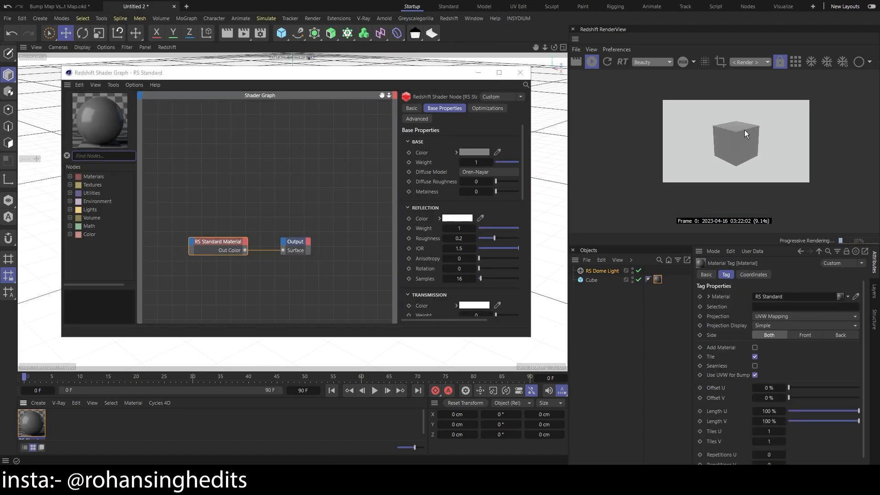
pyautogui.click(521, 73)
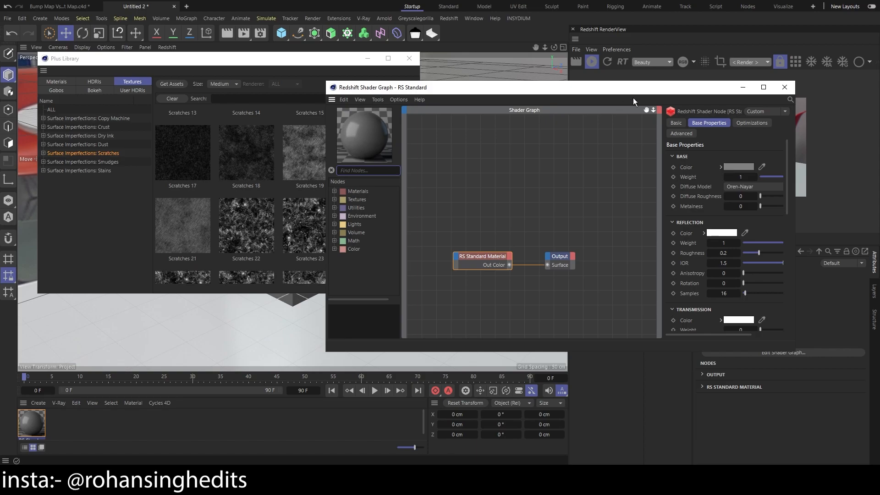
# Place the Scratches 22 texture from the Plus Library into the RS Standard material's shader graph.
pyautogui.moveTo(734, 88); pyautogui.dragTo(547, 154)
pyautogui.moveTo(459, 154); pyautogui.dragTo(367, 98)
pyautogui.click(609, 270)
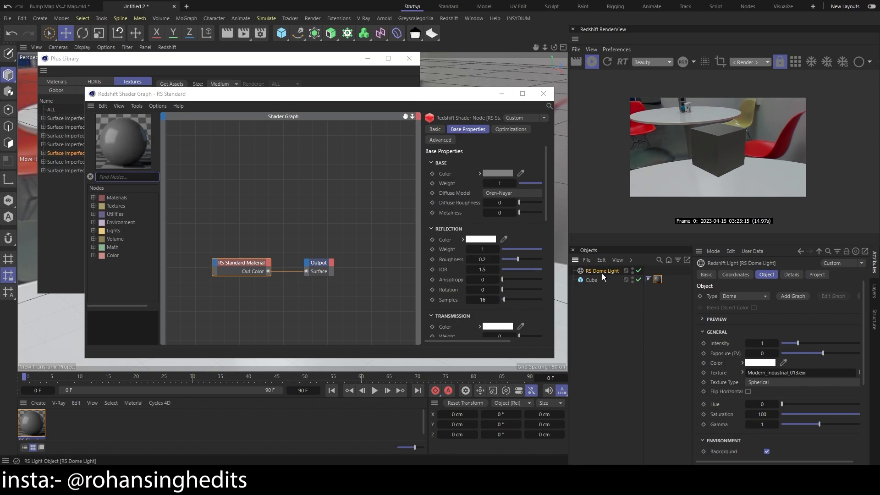
pyautogui.moveTo(323, 95); pyautogui.dragTo(527, 129)
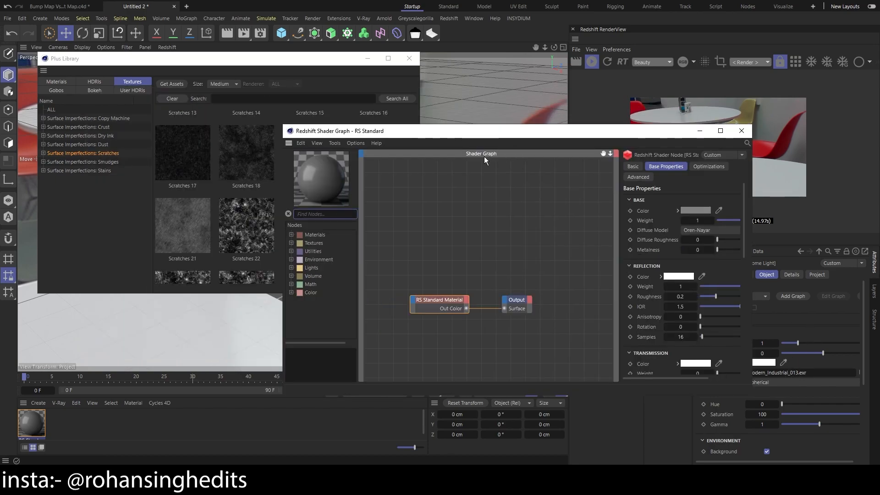
pyautogui.moveTo(284, 132); pyautogui.dragTo(320, 121)
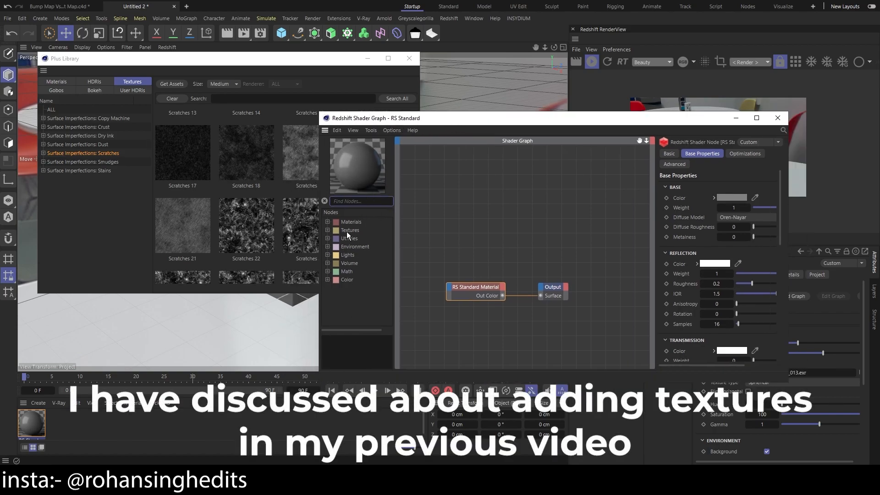
pyautogui.click(230, 216)
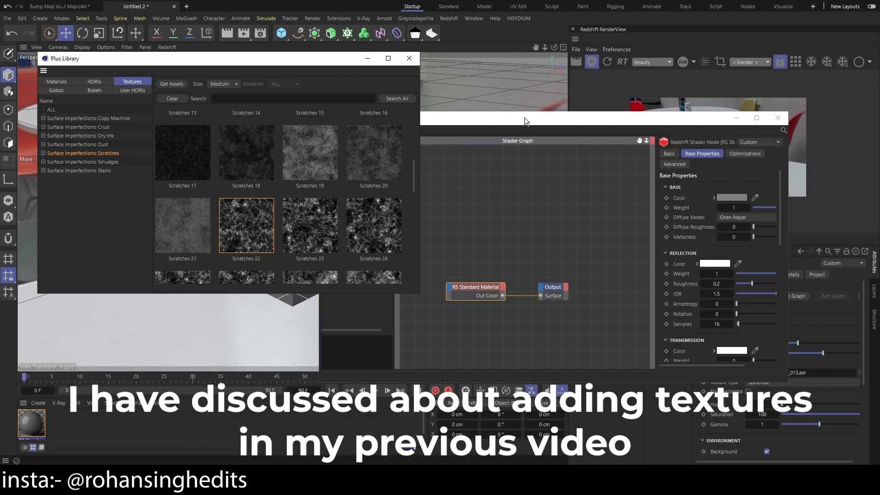
pyautogui.moveTo(531, 161); pyautogui.dragTo(474, 229)
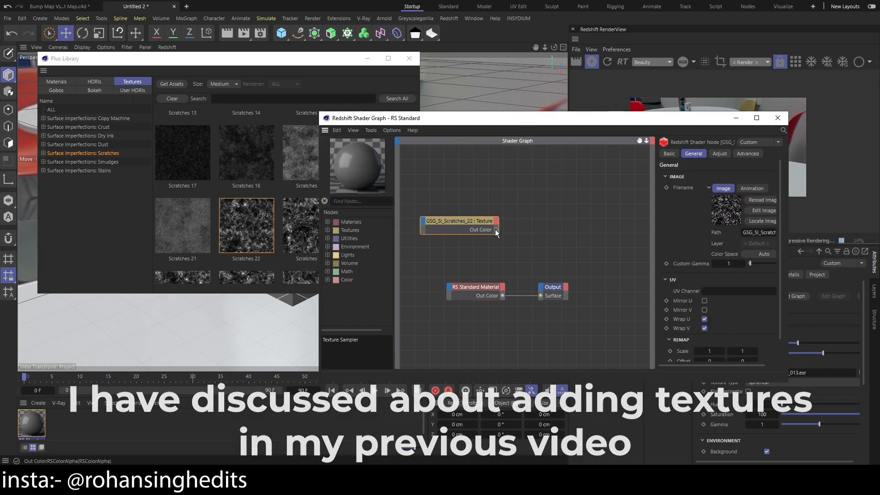
# Find the Bump Map node and add it to the shader graph between the texture and the material.
pyautogui.click(357, 202)
pyautogui.write('bump ma')
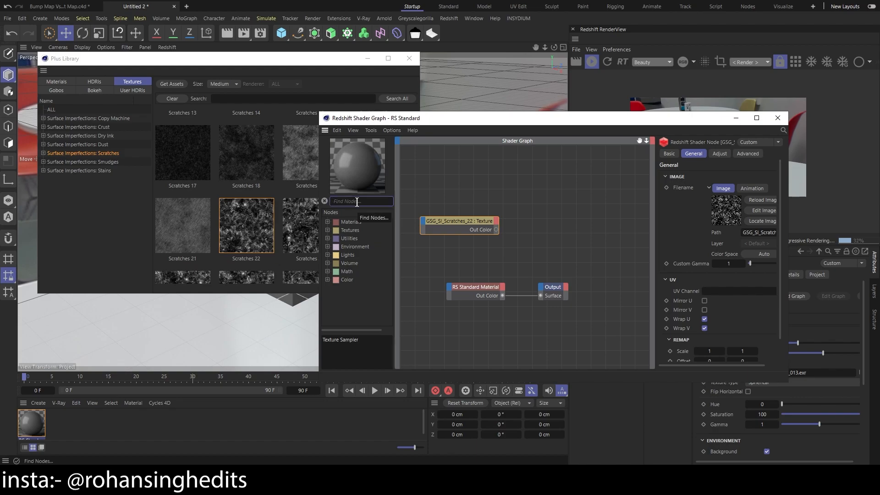
pyautogui.write('p')
pyautogui.press('Return')
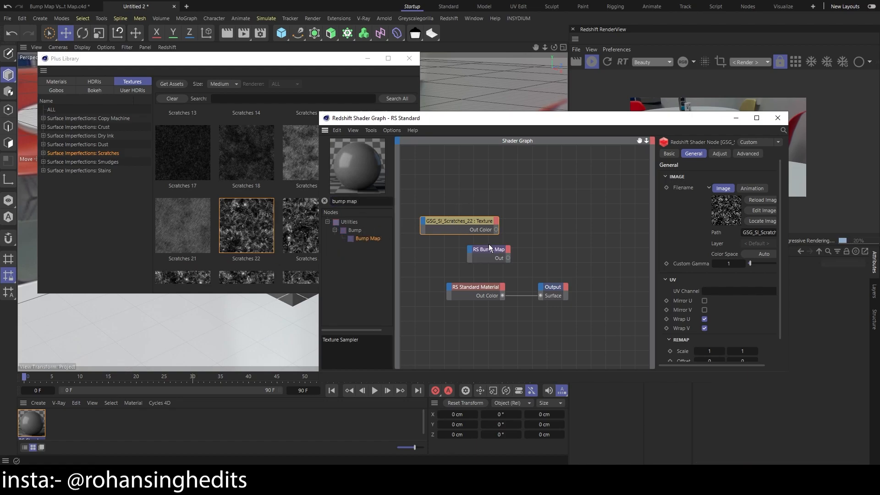
pyautogui.click(488, 248)
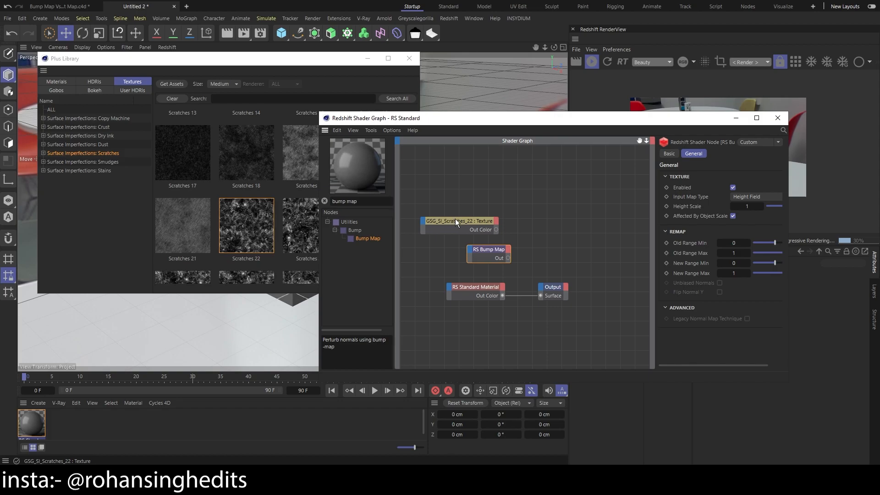
# Connect the scratches texture's Out Color to the RS Bump Map node's Input.
pyautogui.moveTo(469, 221); pyautogui.dragTo(470, 248)
pyautogui.moveTo(492, 268)
pyautogui.click(483, 220)
pyautogui.moveTo(475, 250); pyautogui.dragTo(472, 251)
pyautogui.click(512, 270)
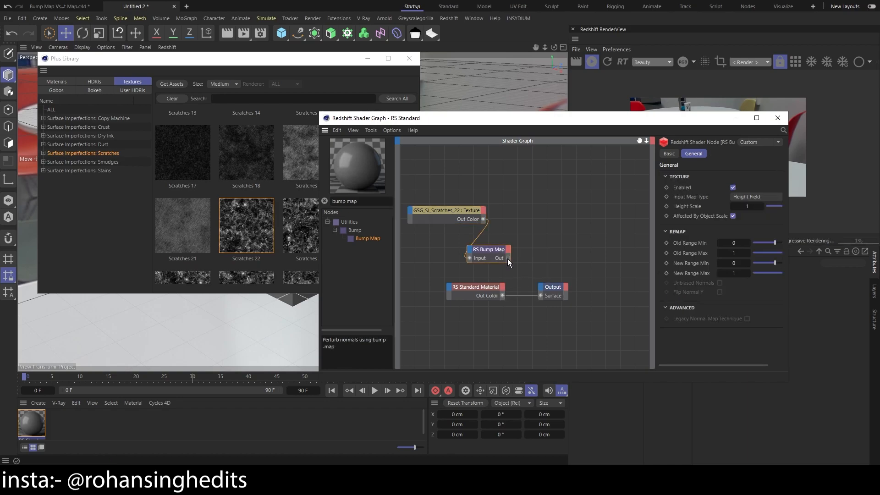
# Connect the RS Bump Map output to the RS Standard Material's Geometry Bump Input.
pyautogui.moveTo(522, 259); pyautogui.dragTo(449, 289)
pyautogui.moveTo(518, 339)
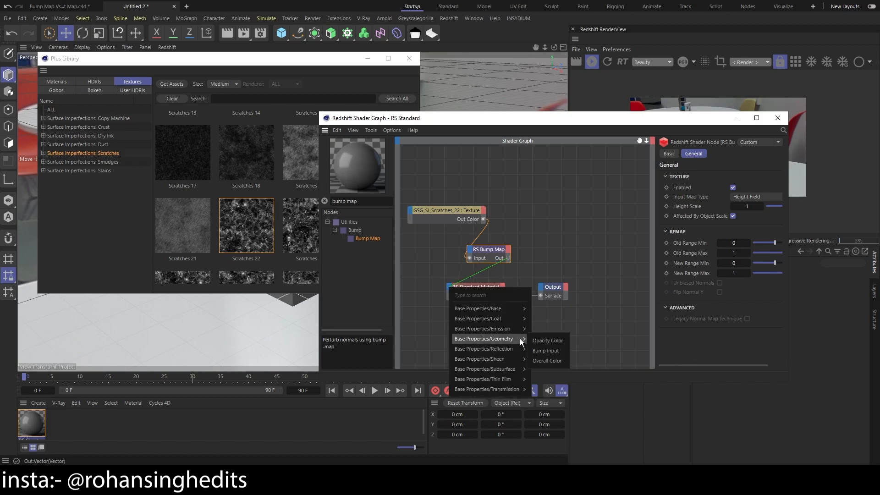
pyautogui.click(554, 350)
# Minimize the shader graph and texture library, and inspect the scratched cube up close from above.
pyautogui.moveTo(611, 120); pyautogui.dragTo(483, 117)
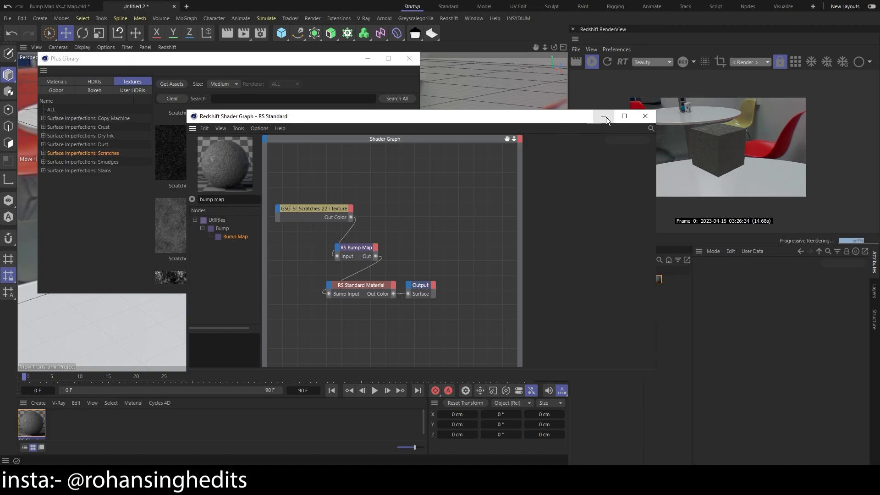
pyautogui.click(605, 117)
pyautogui.click(368, 58)
pyautogui.scroll(5, 247, 235)
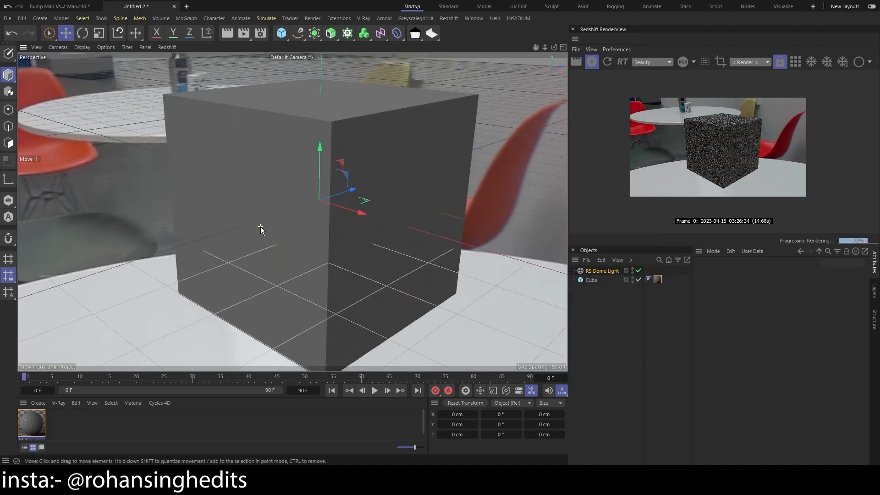
pyautogui.keyDown('alt'); pyautogui.moveTo(303, 131); pyautogui.dragTo(307, 282); pyautogui.keyUp('alt')
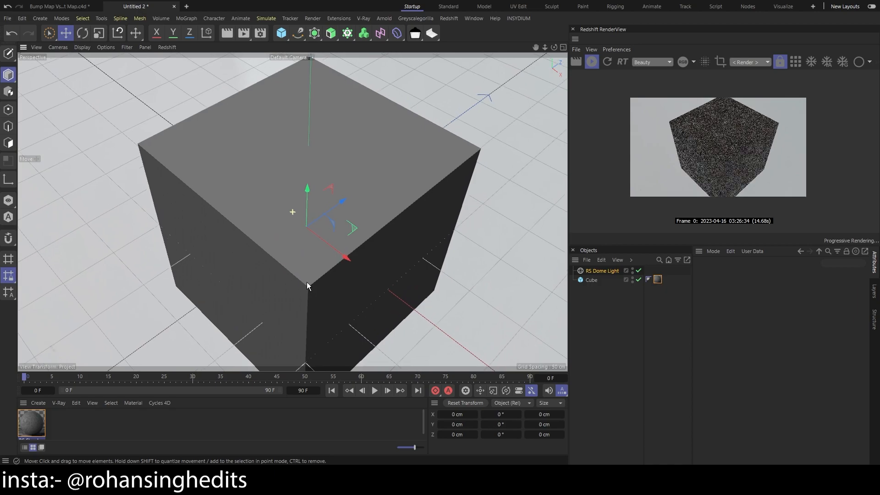
# Examine the scratched bump texture on the cube's top face and sides up close in the Redshift render.
pyautogui.scroll(5, 307, 282)
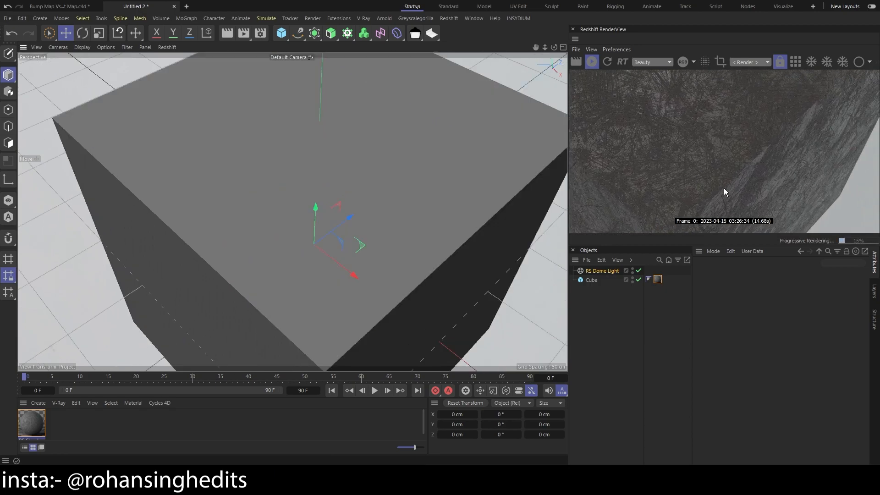
pyautogui.moveTo(695, 161); pyautogui.dragTo(739, 210)
pyautogui.scroll(-4, 728, 200)
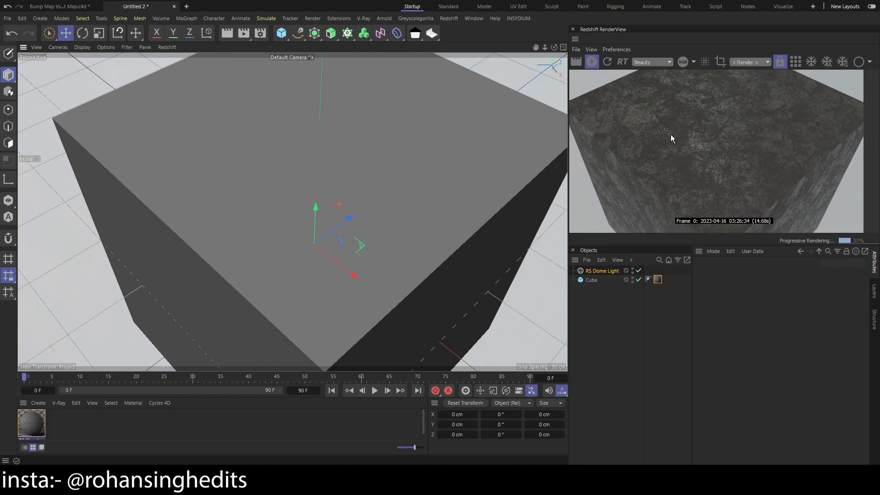
pyautogui.scroll(-3, 640, 118)
pyautogui.scroll(5, 639, 120)
pyautogui.moveTo(639, 119); pyautogui.dragTo(661, 101)
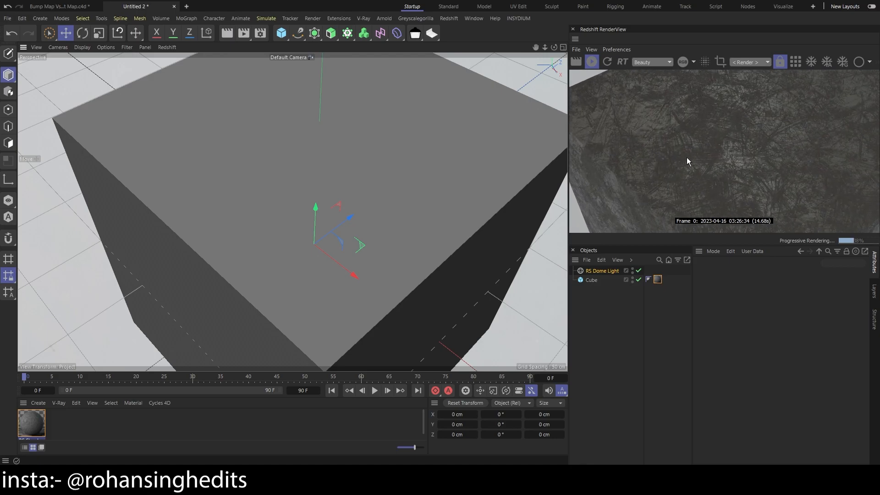
pyautogui.scroll(-5, 665, 179)
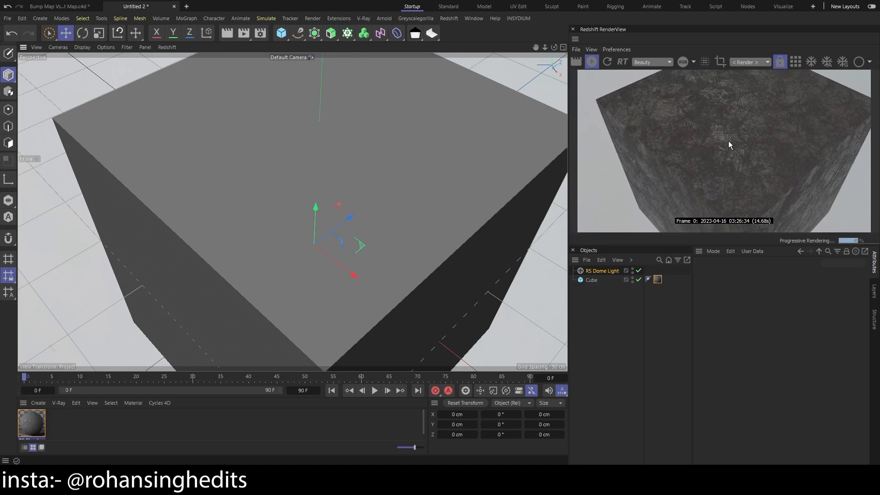
pyautogui.scroll(-2, 724, 136)
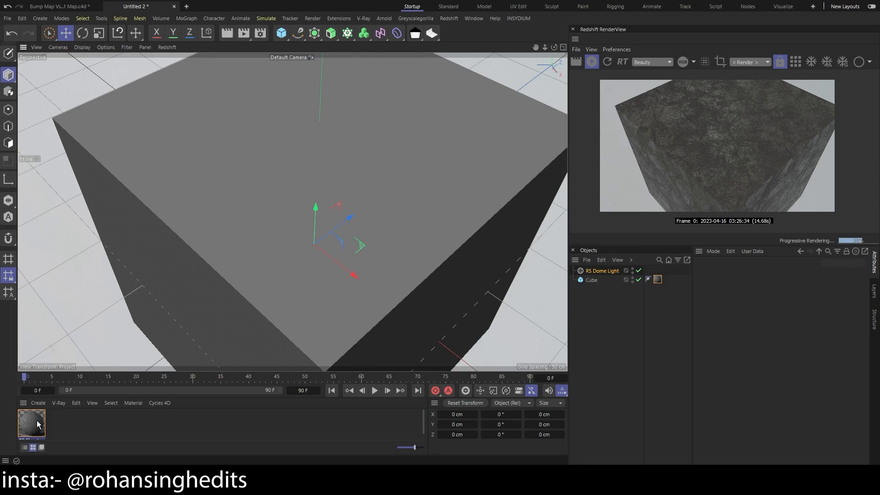
# Reopen the cube material's shader graph and lower the RS Bump Map's Height Scale to 0.088, checking the rendered surface up close.
pyautogui.doubleClick(36, 420)
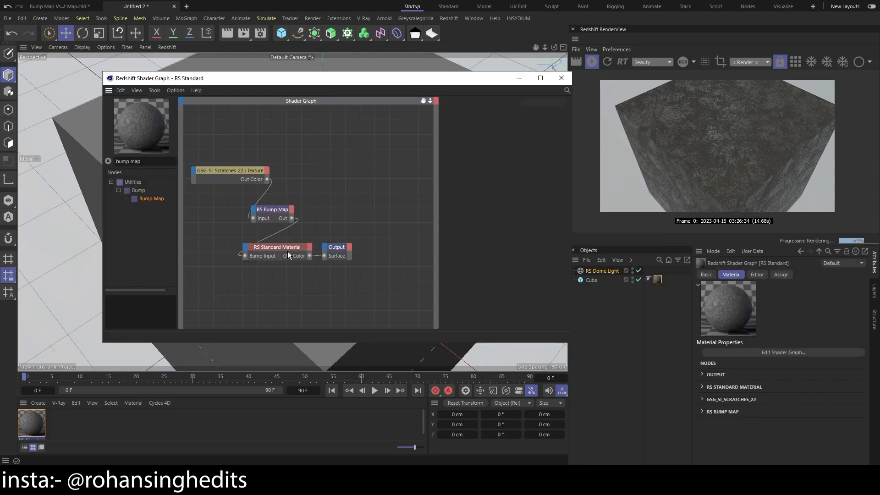
pyautogui.click(265, 210)
pyautogui.moveTo(571, 153)
pyautogui.mouseDown()
pyautogui.moveTo(642, 165)
pyautogui.moveTo(574, 167)
pyautogui.mouseUp()
pyautogui.scroll(3, 751, 153)
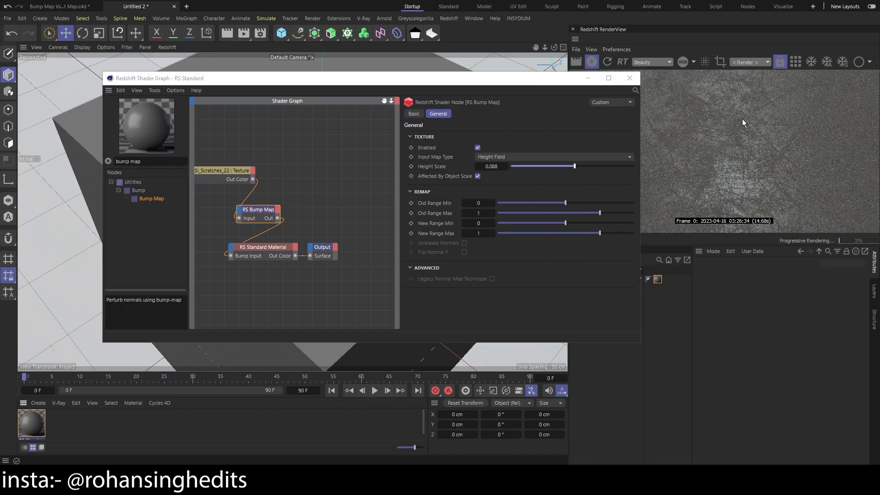
pyautogui.moveTo(744, 125); pyautogui.dragTo(804, 111)
pyautogui.moveTo(750, 202); pyautogui.dragTo(810, 100)
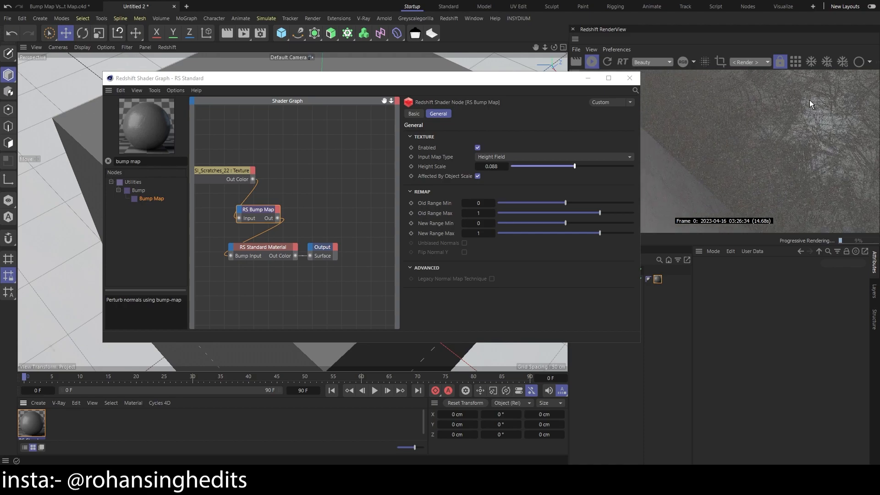
pyautogui.moveTo(749, 189); pyautogui.dragTo(747, 149)
# Set the RS Bump Map's Height Scale to 0 and view the cube's render.
pyautogui.doubleClick(491, 166)
pyautogui.write('0')
pyautogui.press('Return')
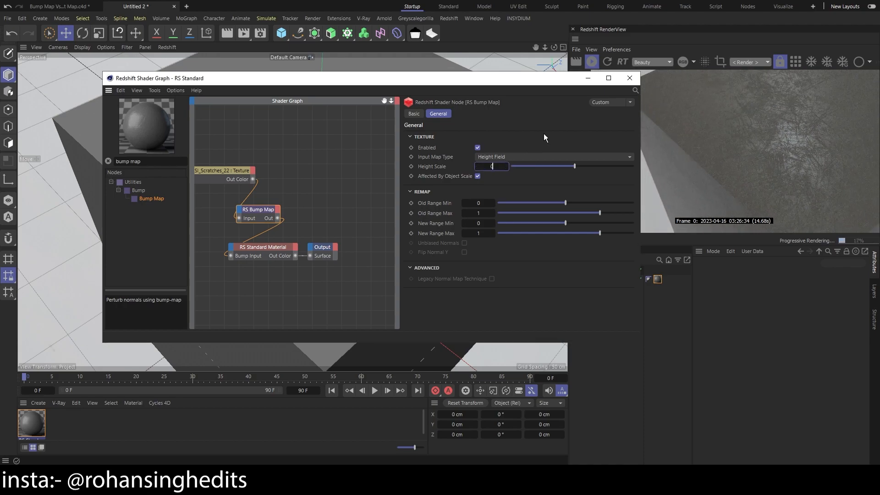
pyautogui.scroll(-3, 808, 136)
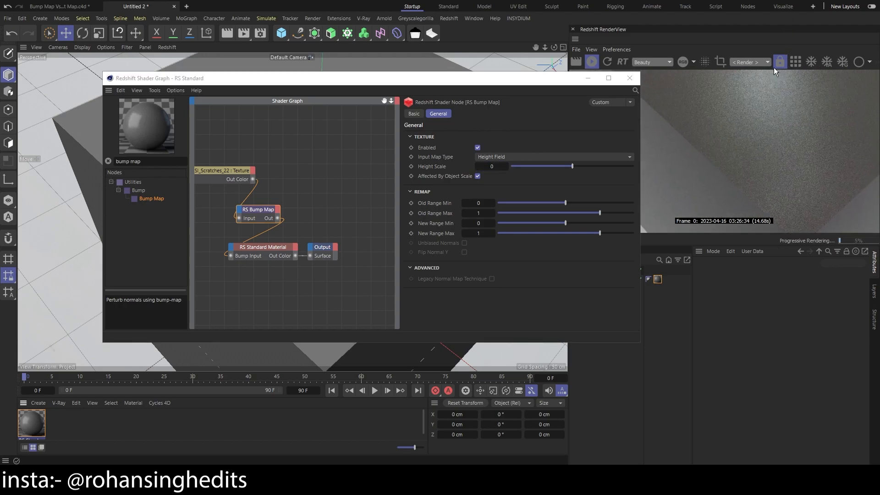
# Set the RS Bump Map's Height Scale to 0.01 and inspect the scratches in the render from near and far.
pyautogui.doubleClick(491, 166)
pyautogui.write('0.01')
pyautogui.press('Return')
pyautogui.moveTo(777, 165); pyautogui.dragTo(711, 136)
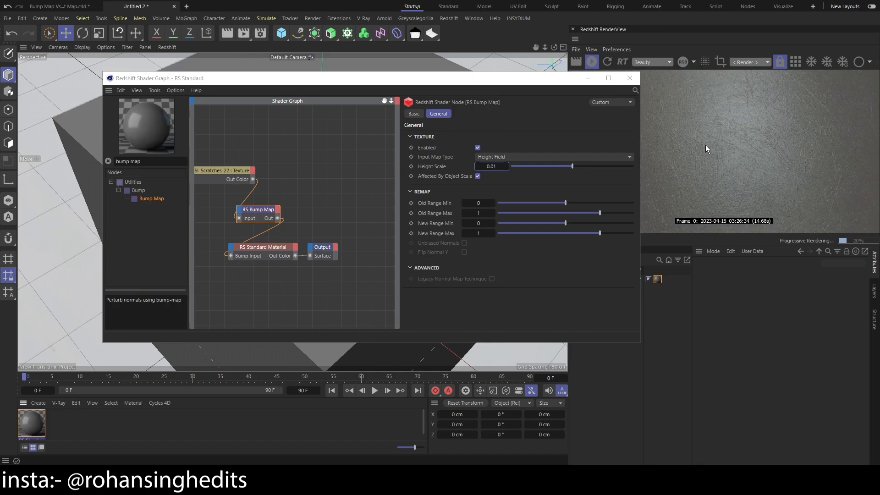
pyautogui.scroll(-6, 725, 142)
pyautogui.scroll(3, 746, 136)
pyautogui.scroll(-4, 744, 136)
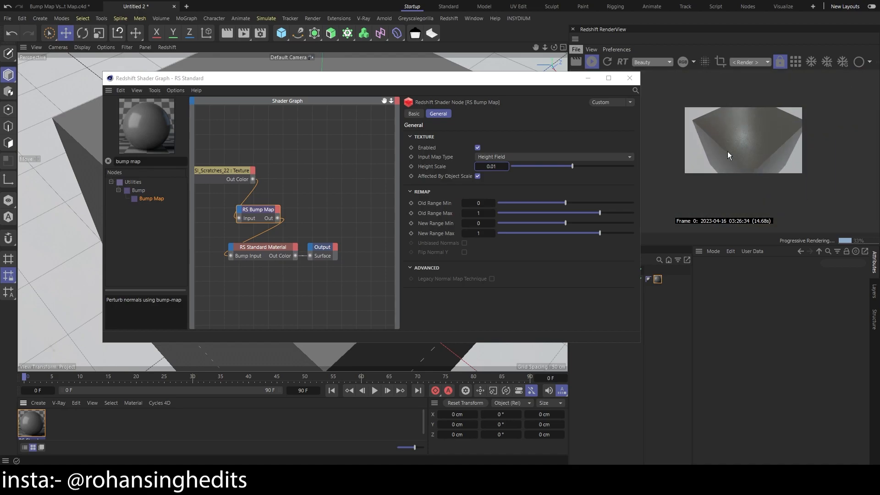
pyautogui.scroll(-2, 736, 148)
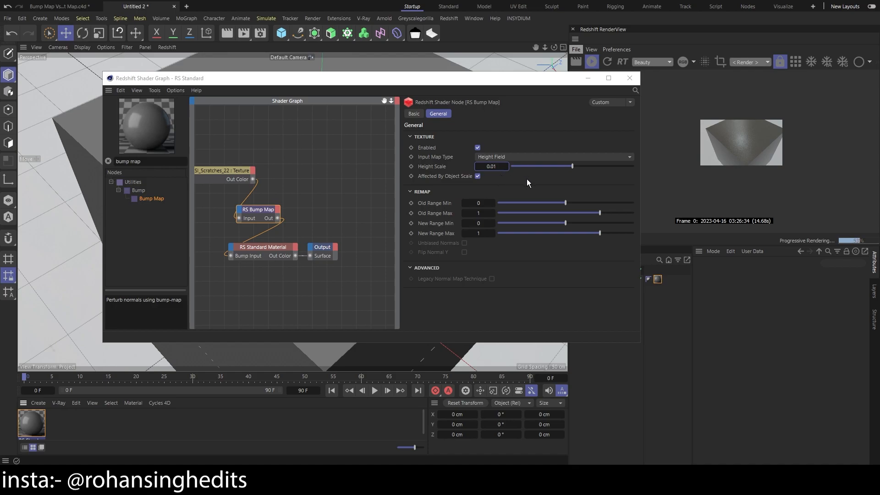
pyautogui.scroll(3, 752, 123)
pyautogui.scroll(1, 732, 143)
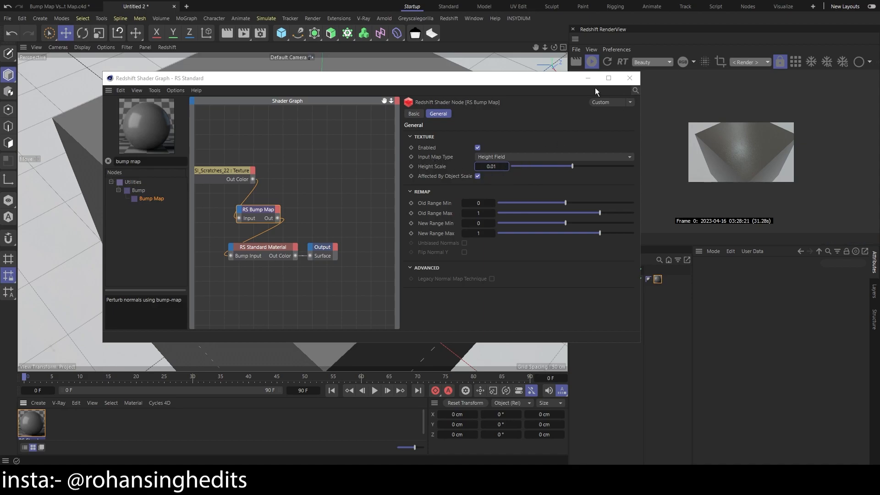
# Disconnect the RS Bump Map from the scratches texture and the RS Standard Material, and place the texture node below the material.
pyautogui.moveTo(259, 212); pyautogui.dragTo(314, 189)
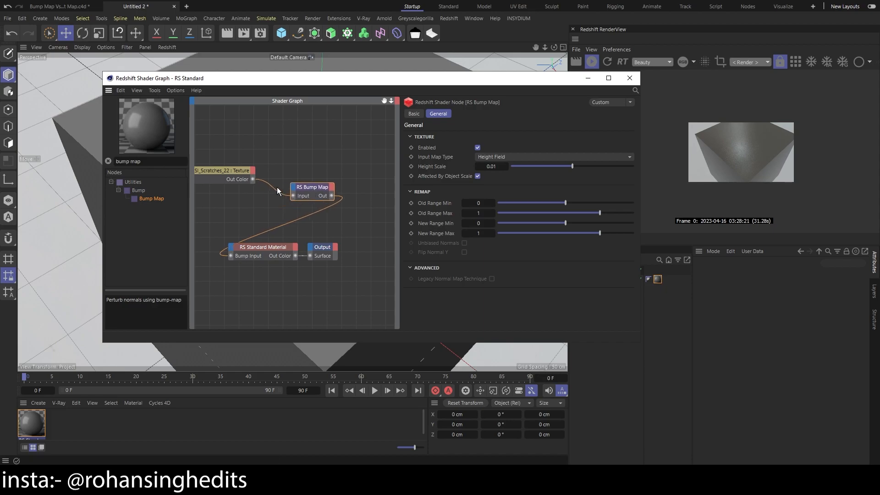
pyautogui.click(276, 190)
pyautogui.press('Delete')
pyautogui.click(284, 224)
pyautogui.press('Delete')
pyautogui.moveTo(309, 187); pyautogui.dragTo(314, 178)
pyautogui.moveTo(222, 172); pyautogui.dragTo(254, 301)
pyautogui.scroll(-2, 304, 261)
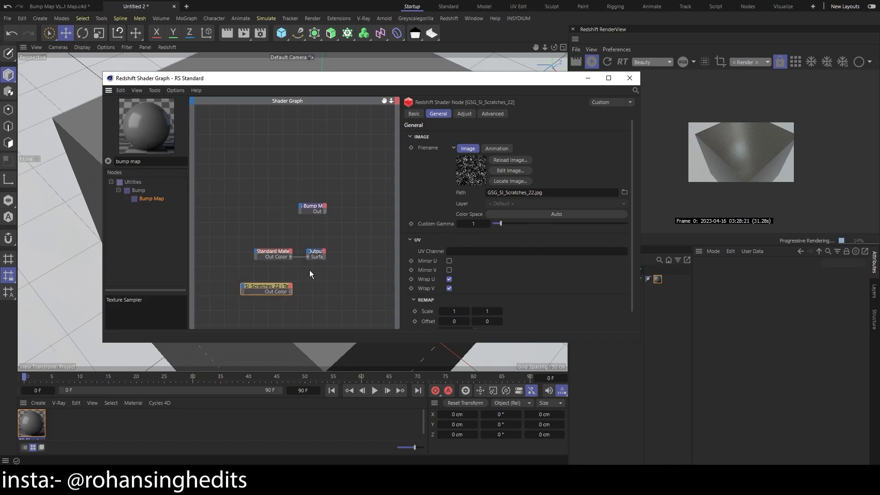
pyautogui.scroll(3, 297, 284)
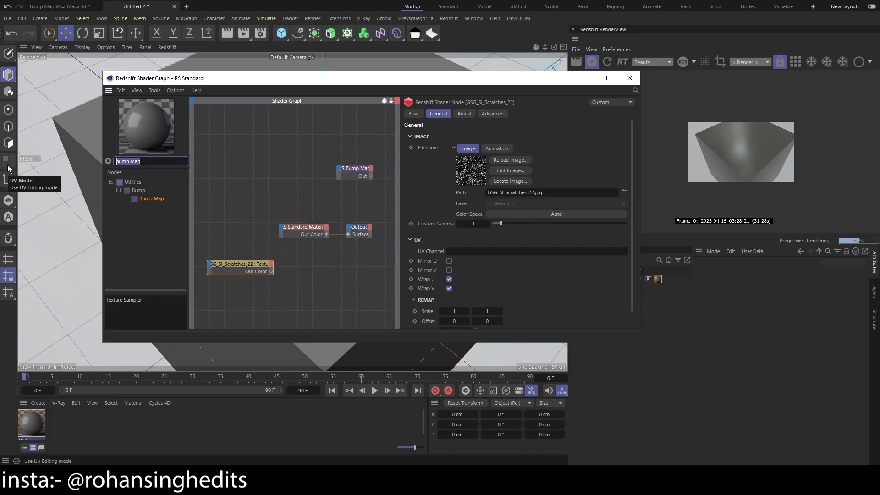
# Find the Displacement node, add it to the graph and connect the scratches texture's Out Color to its Tex Map input.
pyautogui.write('disp')
pyautogui.moveTo(271, 272); pyautogui.dragTo(349, 234)
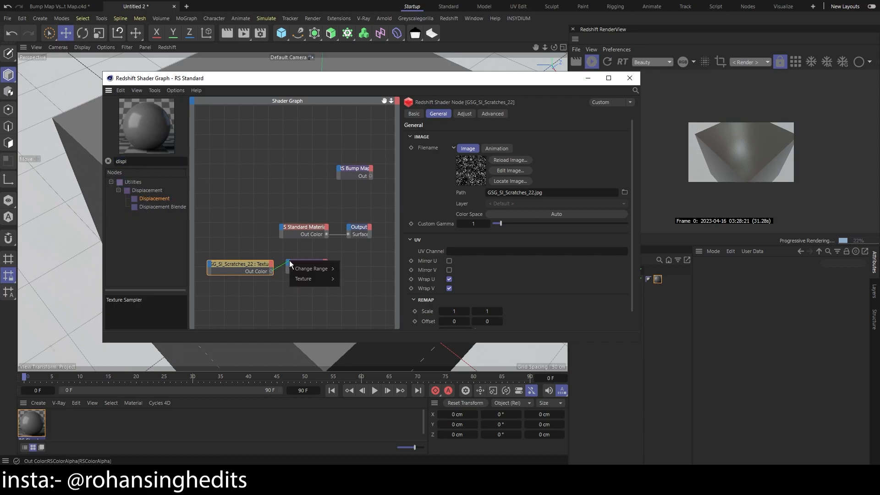
pyautogui.moveTo(316, 283)
pyautogui.click(350, 280)
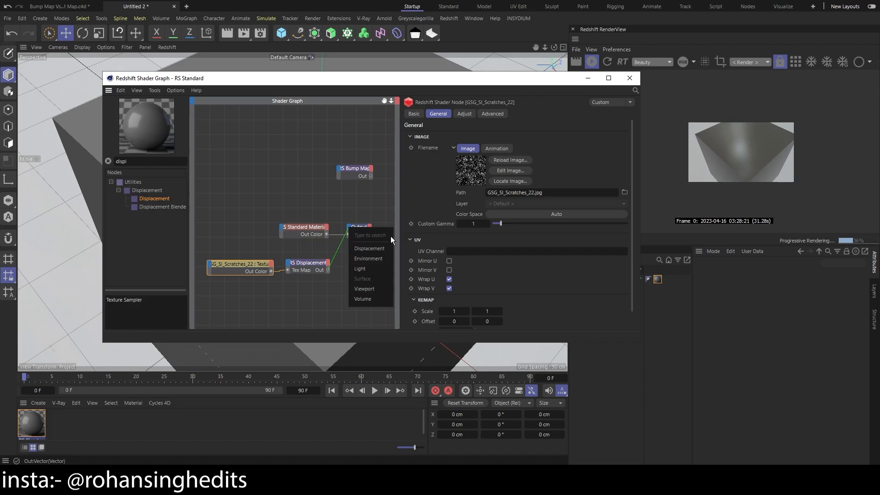
# Connect the RS Displacement output to the Output node's Displacement input, then minimize the shader graph and check the render.
pyautogui.click(371, 249)
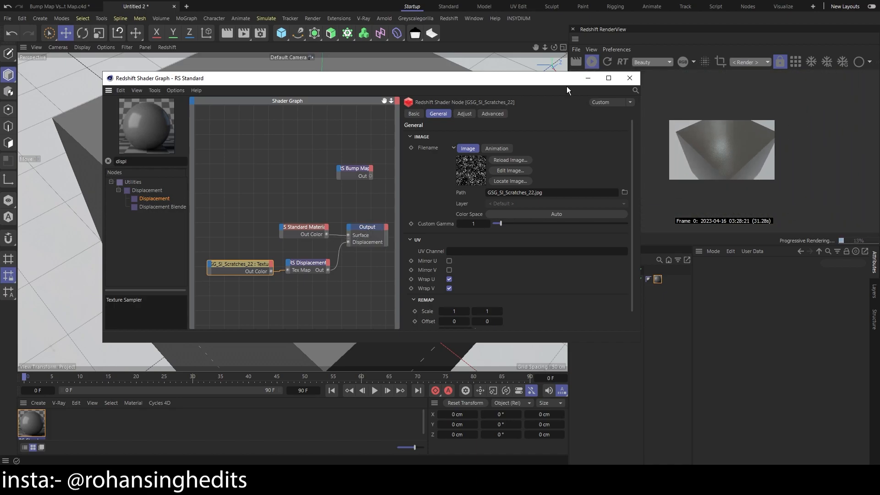
pyautogui.click(589, 78)
pyautogui.scroll(5, 728, 153)
pyautogui.scroll(-5, 706, 145)
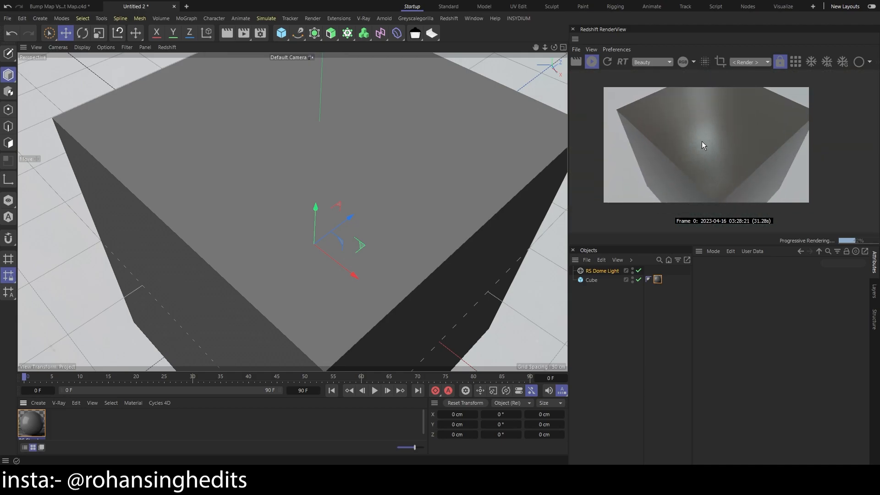
# Add an RS Object render tag to the Cube.
pyautogui.click(592, 280)
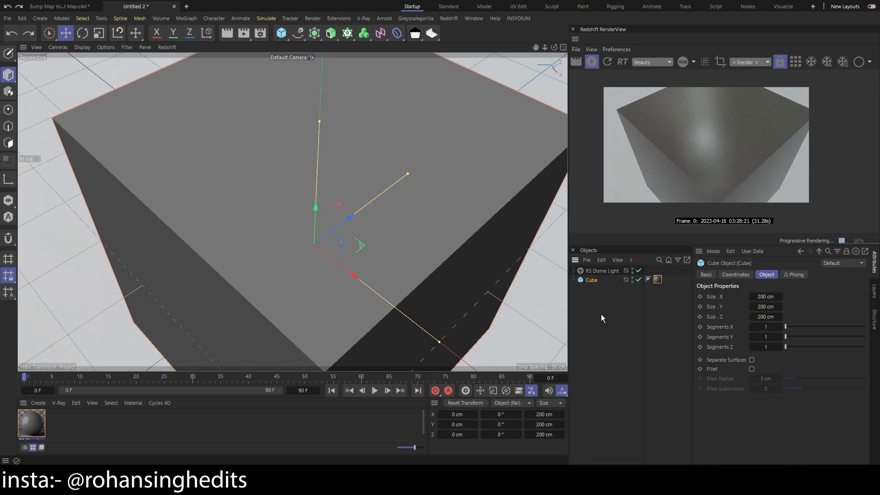
pyautogui.click(596, 280)
pyautogui.rightClick(597, 283)
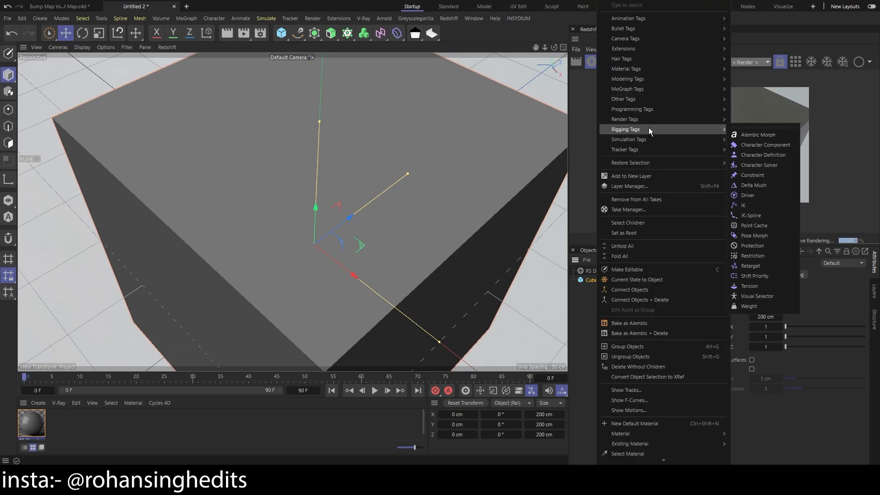
pyautogui.moveTo(703, 118)
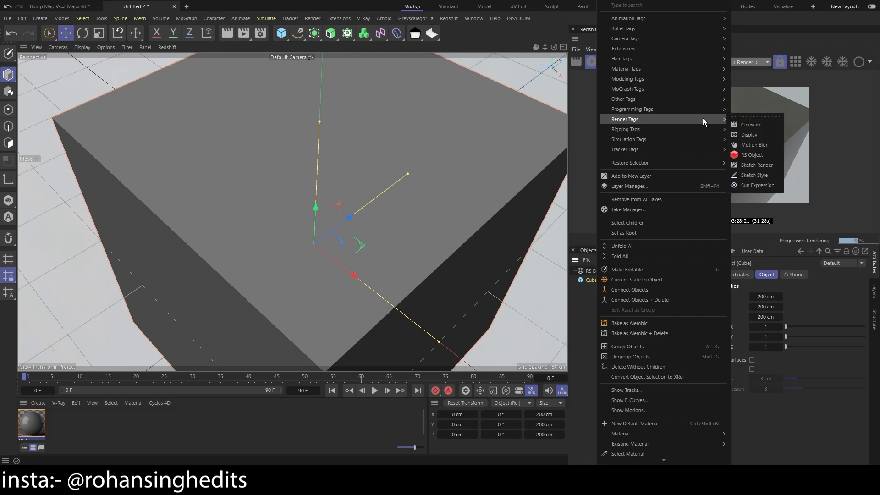
pyautogui.click(762, 154)
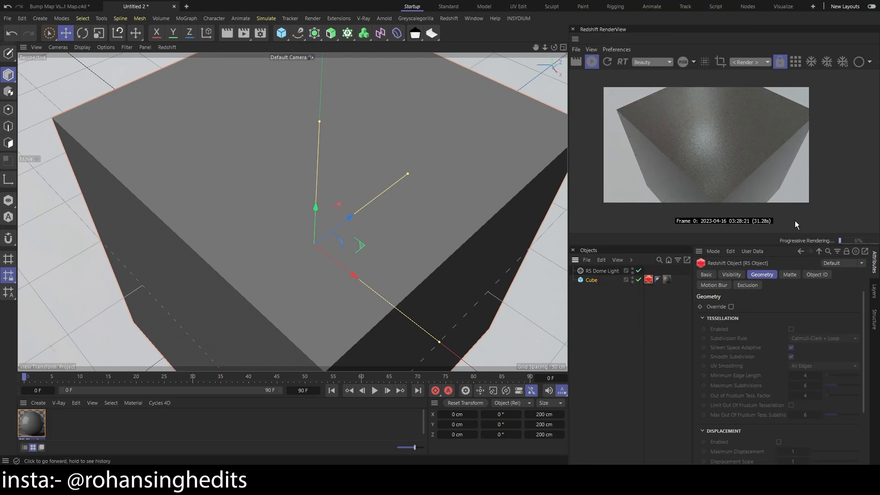
# Override the RS Object tag's geometry settings, enable Tessellation and Displacement, and check the rendered shape.
pyautogui.scroll(1, 745, 146)
pyautogui.scroll(-2, 731, 139)
pyautogui.scroll(1, 736, 174)
pyautogui.scroll(-1, 737, 174)
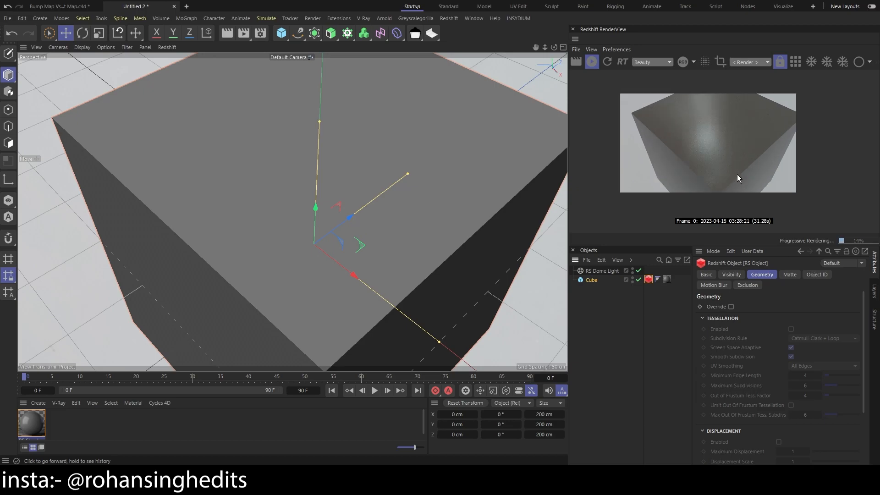
pyautogui.click(707, 276)
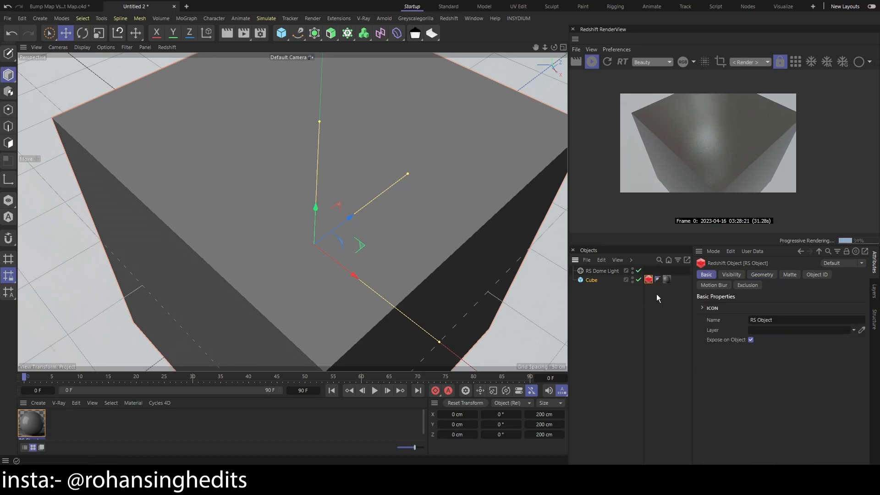
pyautogui.click(767, 274)
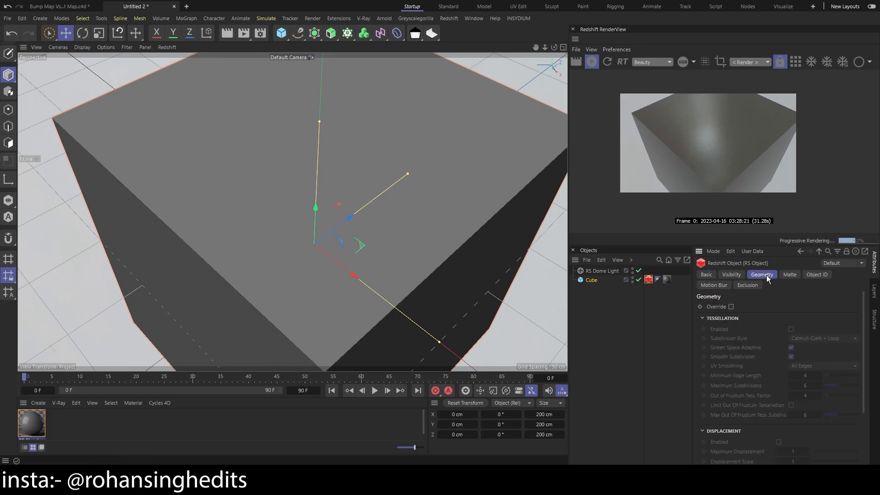
pyautogui.click(731, 308)
pyautogui.click(792, 329)
pyautogui.scroll(-2, 768, 363)
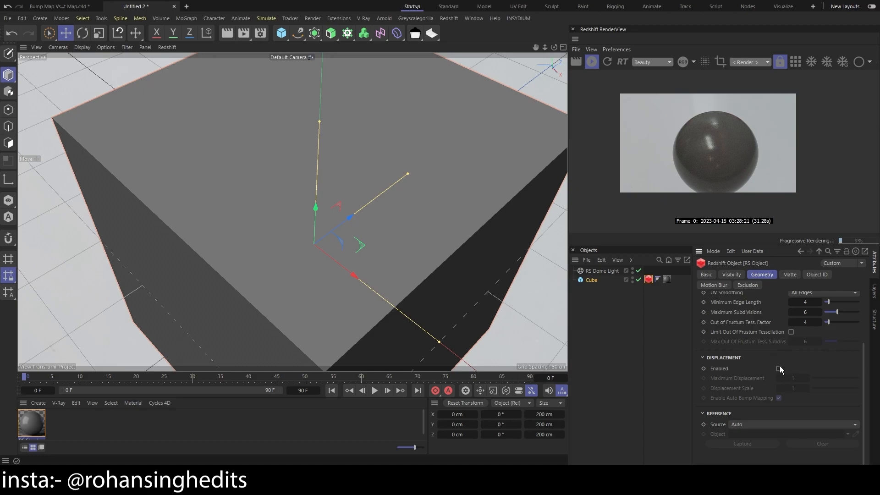
pyautogui.click(779, 369)
pyautogui.scroll(3, 757, 365)
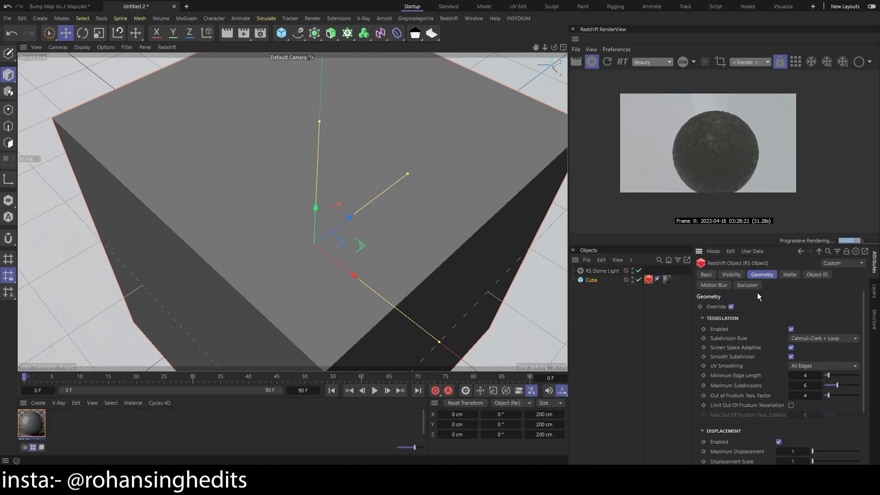
pyautogui.scroll(1, 706, 145)
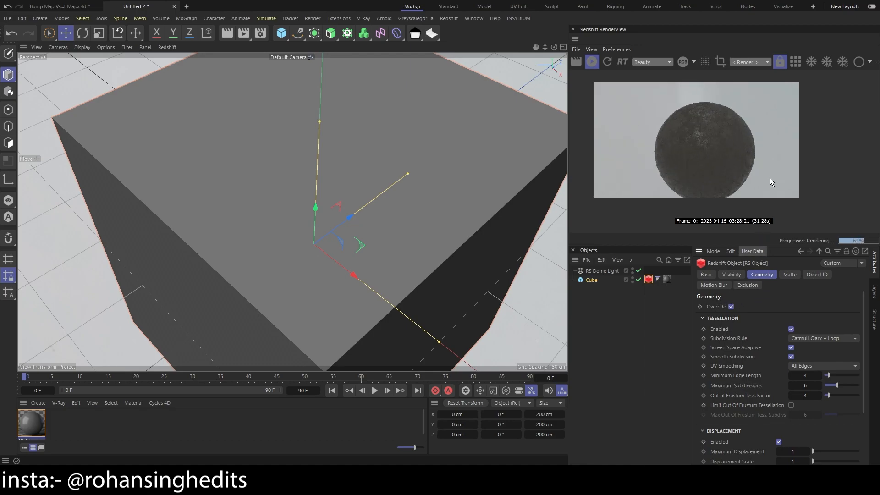
pyautogui.scroll(-1, 700, 169)
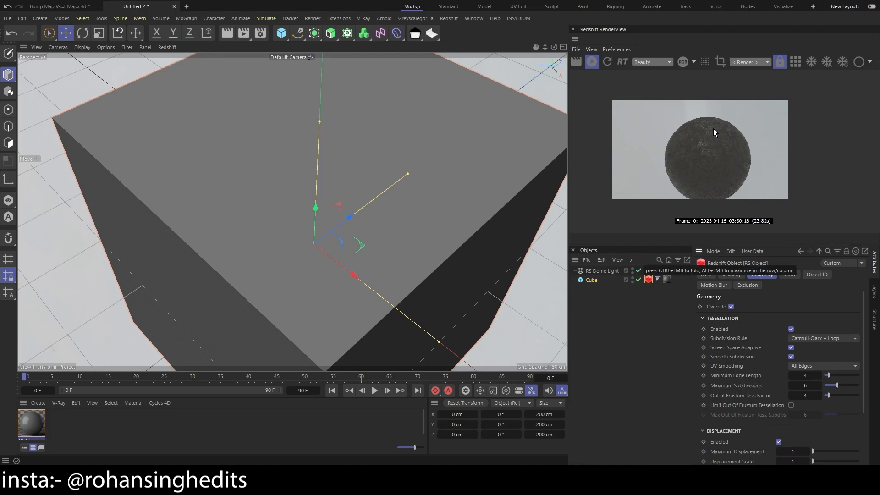
# Raise the Cube's X, Y and Z segments to 20 and inspect its displaced edges in the render.
pyautogui.click(591, 280)
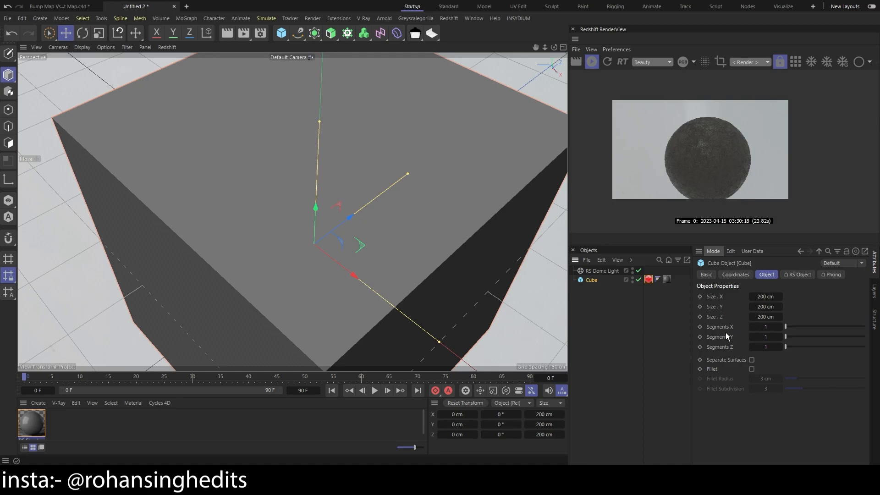
pyautogui.moveTo(796, 330); pyautogui.dragTo(865, 347)
pyautogui.scroll(5, 628, 131)
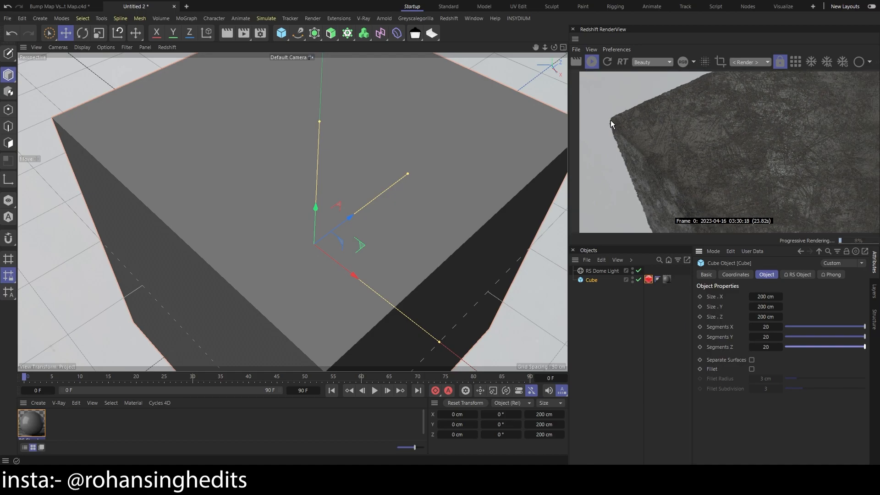
pyautogui.scroll(-5, 609, 120)
# Set the Cube's X, Y and Z segments to 100 each.
pyautogui.doubleClick(768, 327)
pyautogui.write('100')
pyautogui.press('Return')
pyautogui.doubleClick(767, 337)
pyautogui.write('100')
pyautogui.press('Tab')
pyautogui.write('100')
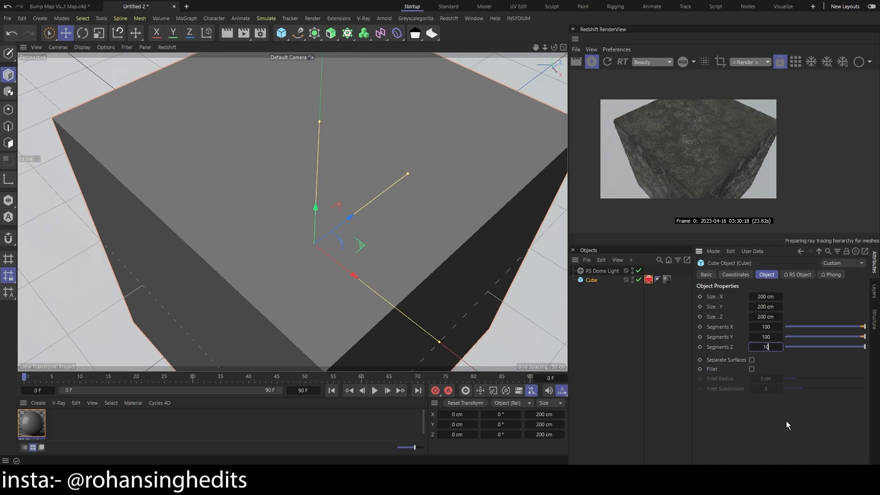
# Apply 100 segments along the Cube's Z axis and check the displaced surface in the render.
pyautogui.press('Return')
pyautogui.scroll(3, 612, 118)
pyautogui.scroll(-2, 733, 148)
pyautogui.scroll(1, 733, 147)
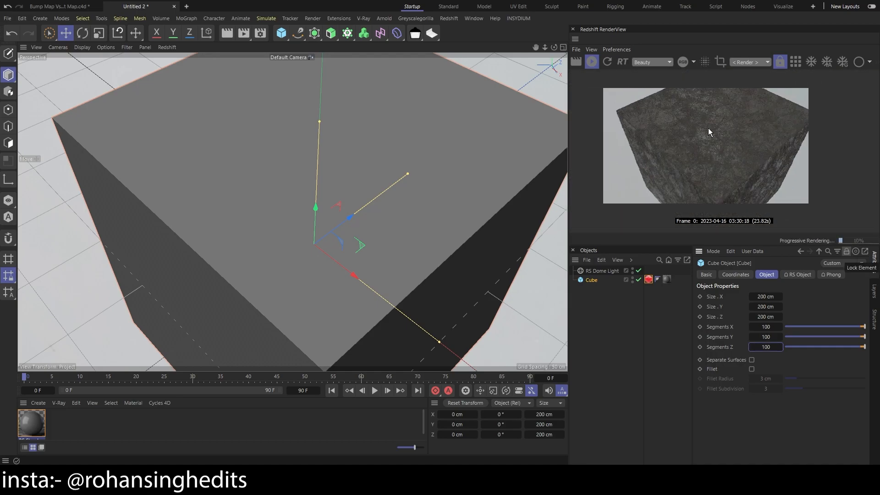
# Examine the cube's displaced edges, corner and scratched faces up close in the Redshift render.
pyautogui.click(667, 279)
pyautogui.scroll(4, 695, 98)
pyautogui.scroll(-2, 734, 178)
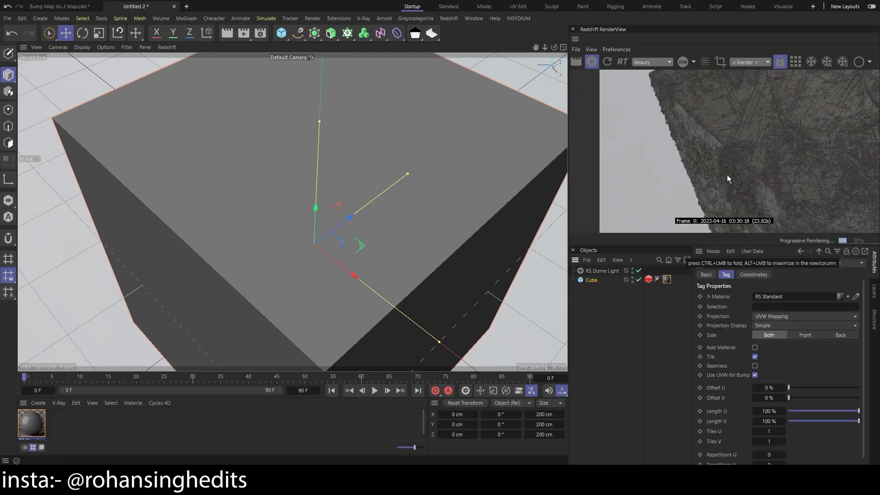
pyautogui.scroll(1, 703, 126)
pyautogui.scroll(-2, 689, 155)
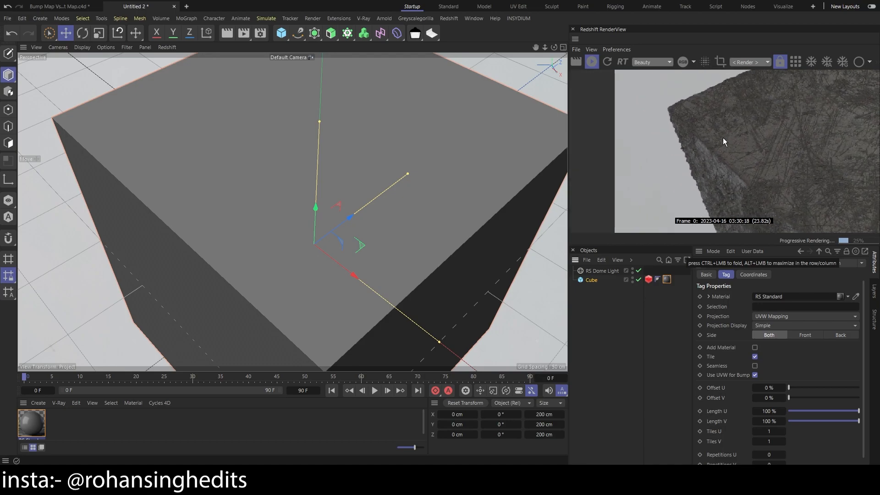
pyautogui.scroll(2, 679, 136)
pyautogui.scroll(-2, 669, 113)
pyautogui.moveTo(831, 131); pyautogui.dragTo(697, 182)
pyautogui.scroll(-2, 693, 117)
pyautogui.scroll(3, 696, 128)
pyautogui.scroll(-1, 666, 115)
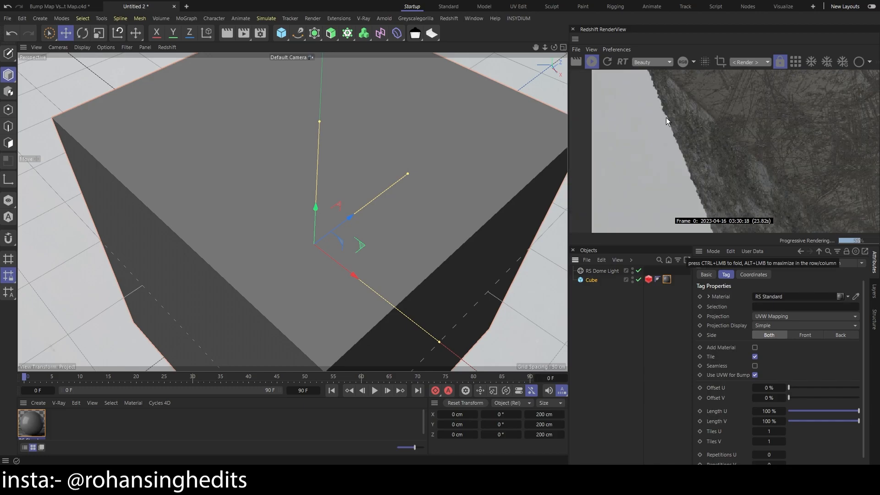
pyautogui.scroll(-2, 690, 161)
pyautogui.moveTo(864, 149); pyautogui.dragTo(760, 156)
pyautogui.scroll(-4, 791, 166)
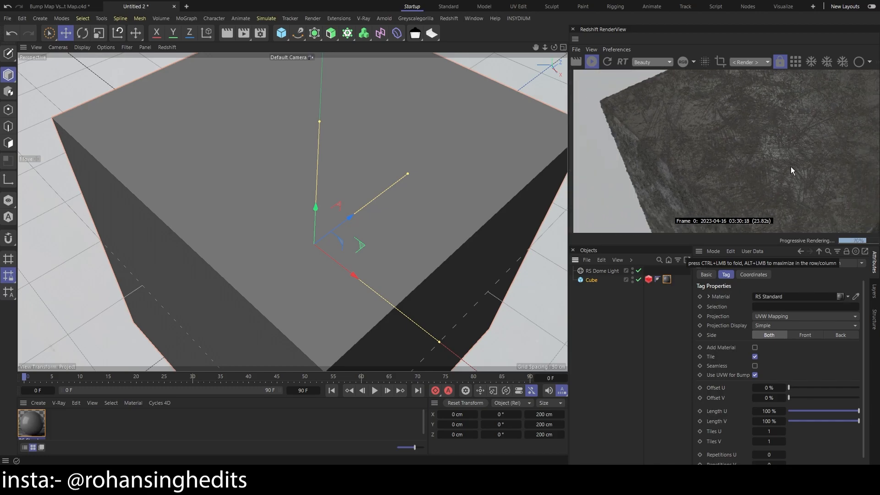
pyautogui.scroll(-2, 768, 126)
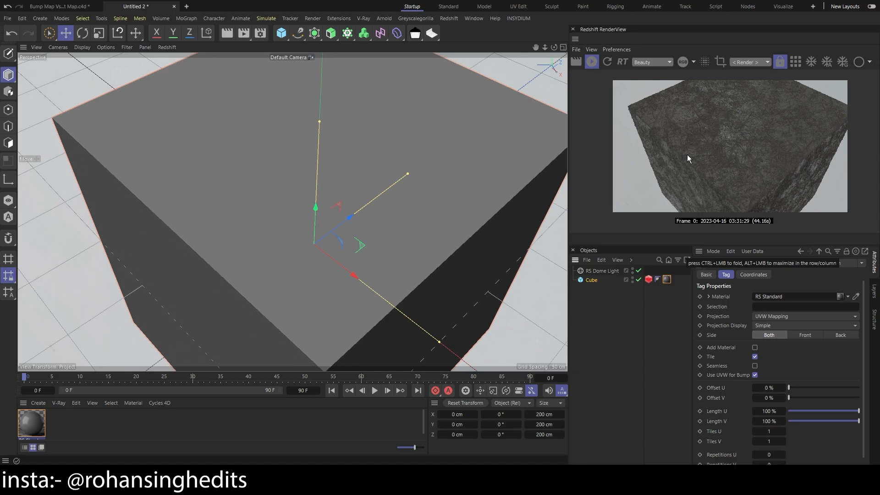
# Set the RS Displacement node's Scale to 0.01 in the RS Standard material's shader graph and check the rendered cube.
pyautogui.doubleClick(41, 420)
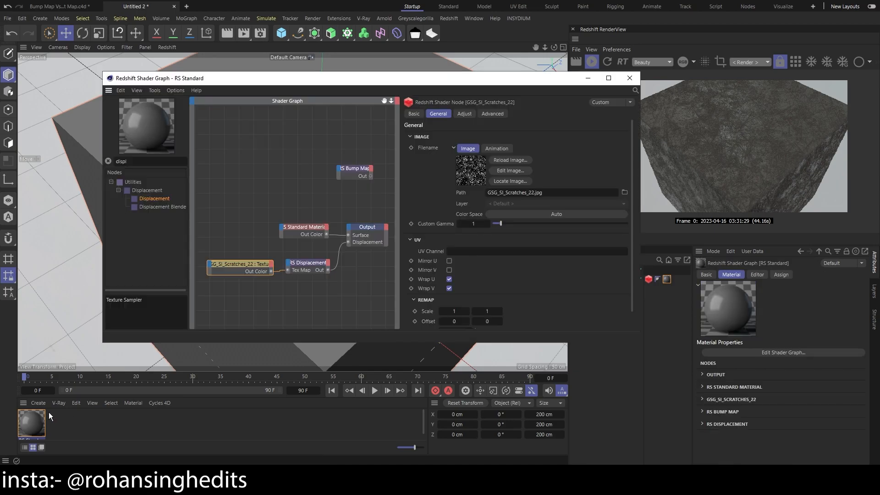
pyautogui.moveTo(501, 85); pyautogui.dragTo(467, 72)
pyautogui.click(274, 251)
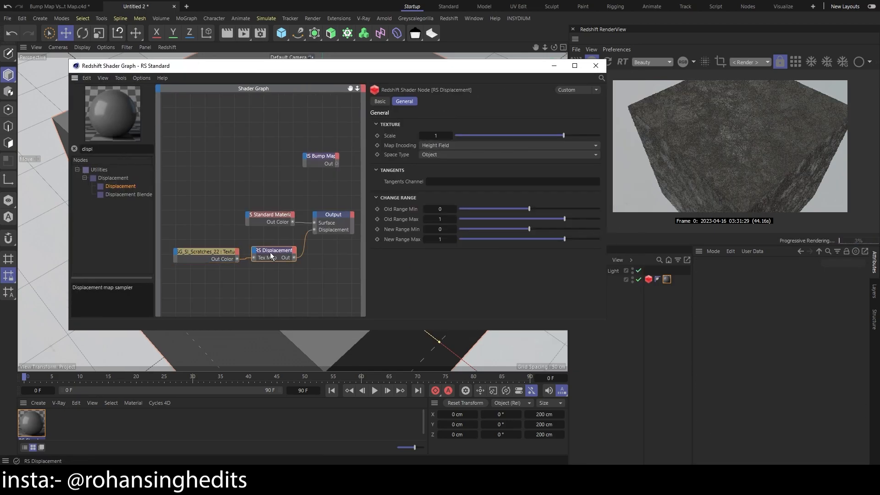
pyautogui.click(443, 136)
pyautogui.write('0.01')
pyautogui.press('Return')
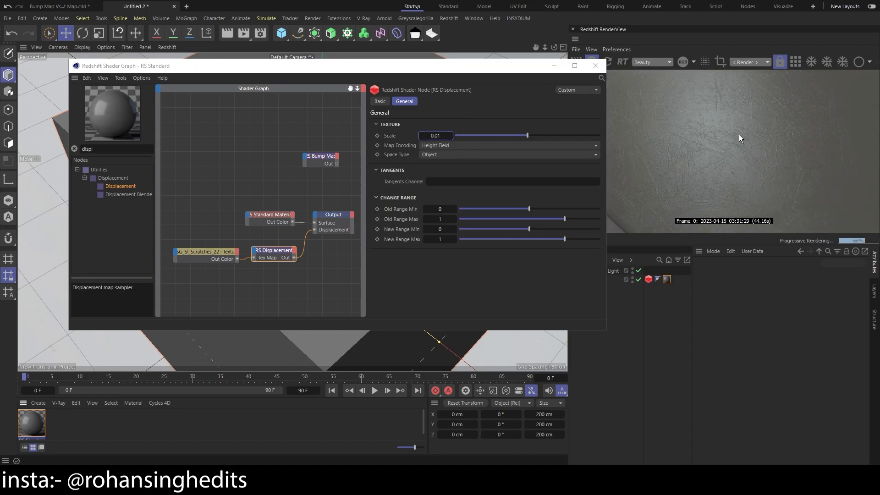
pyautogui.scroll(-2, 733, 150)
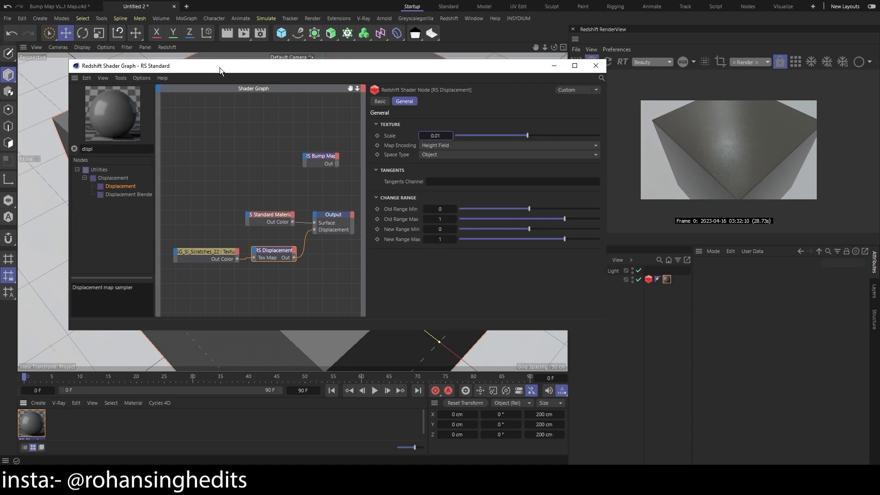
# Disable Tessellation in the Geometry settings of the Cube's RS Object tag and inspect the rendered cube.
pyautogui.moveTo(219, 67); pyautogui.dragTo(232, 94)
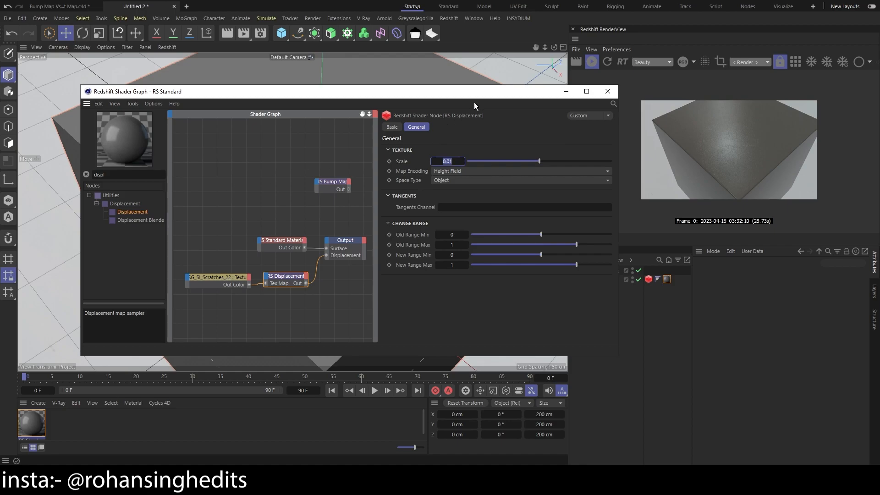
pyautogui.moveTo(433, 88); pyautogui.dragTo(407, 77)
pyautogui.click(648, 279)
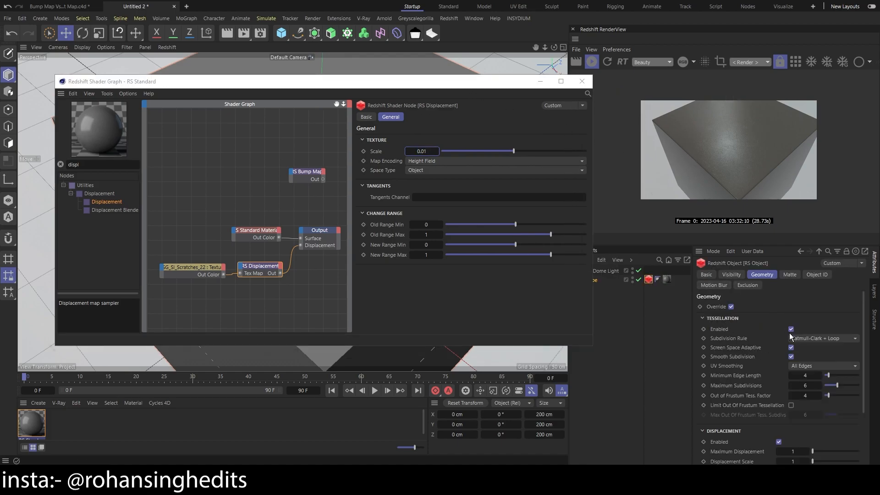
pyautogui.scroll(-4, 761, 414)
pyautogui.scroll(4, 753, 366)
pyautogui.click(791, 329)
pyautogui.scroll(3, 783, 163)
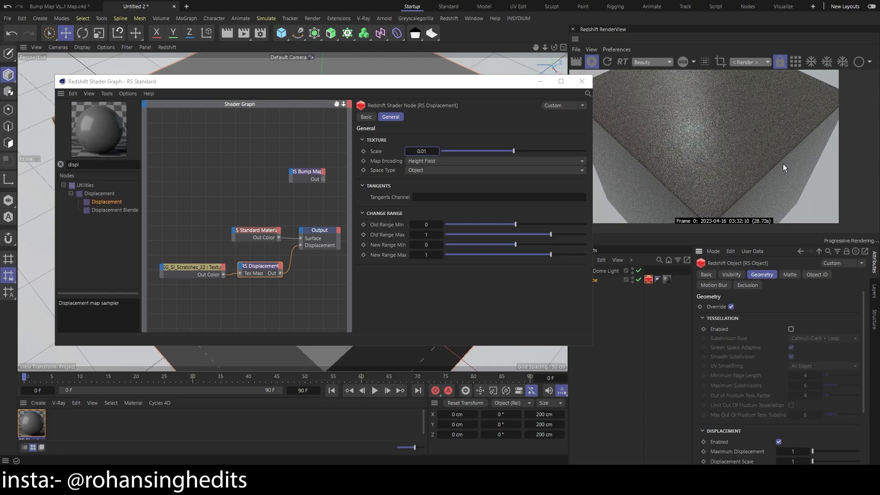
pyautogui.scroll(-4, 680, 145)
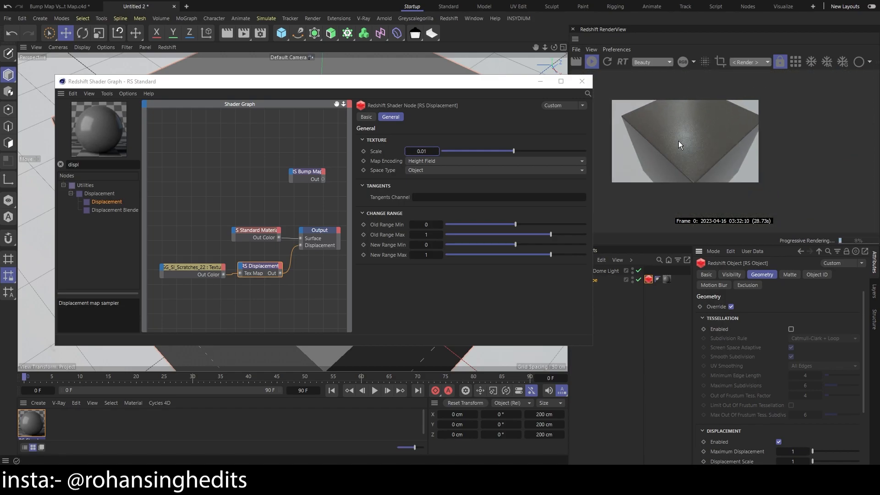
pyautogui.scroll(-2, 659, 128)
pyautogui.scroll(1, 636, 116)
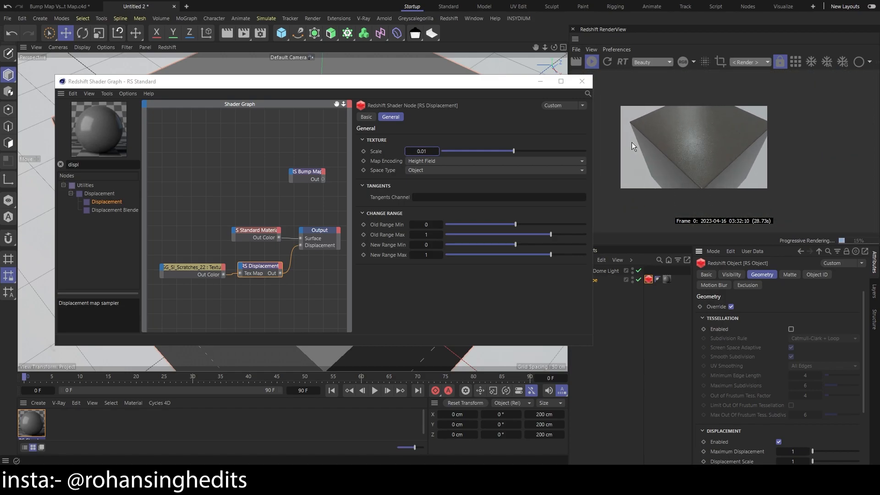
pyautogui.scroll(1, 632, 142)
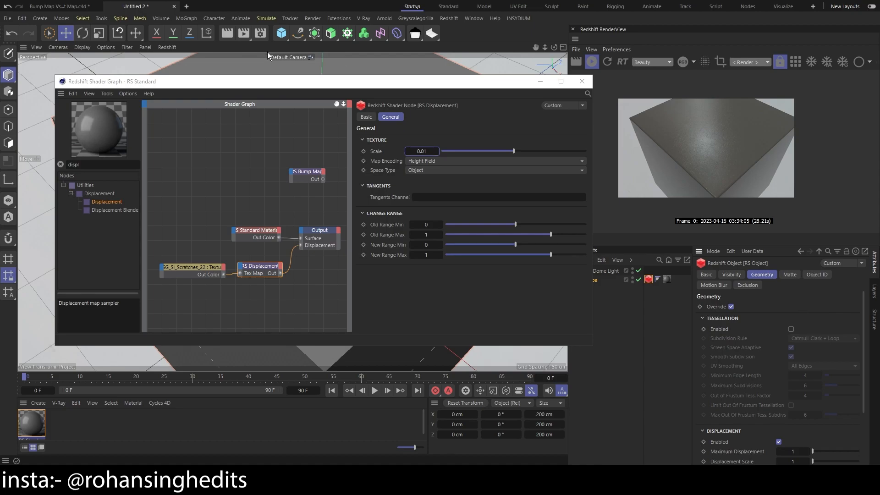
# View the render of the two spheres in the open bump map comparison project and return to the cube project's render.
pyautogui.click(67, 7)
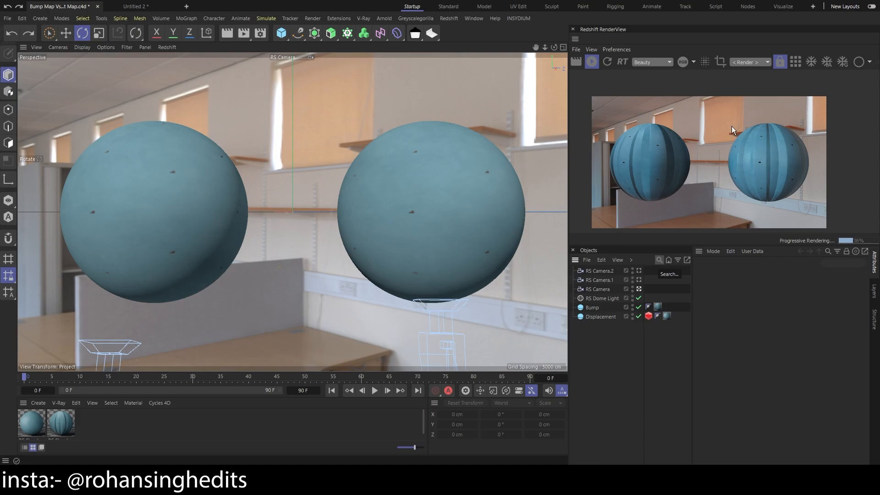
pyautogui.click(129, 8)
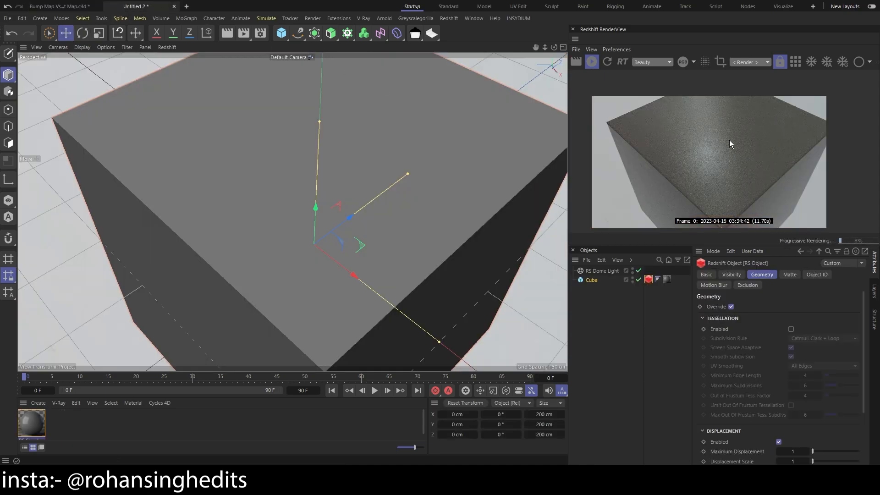
pyautogui.scroll(3, 730, 141)
pyautogui.scroll(-3, 718, 150)
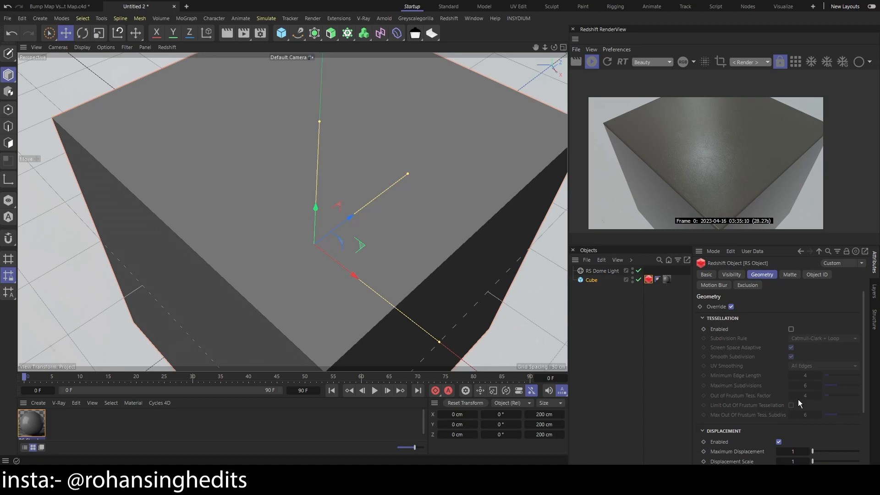
# Review the RS Object tag's Displacement settings and reopen the RS Standard material's shader graph.
pyautogui.scroll(-4, 799, 400)
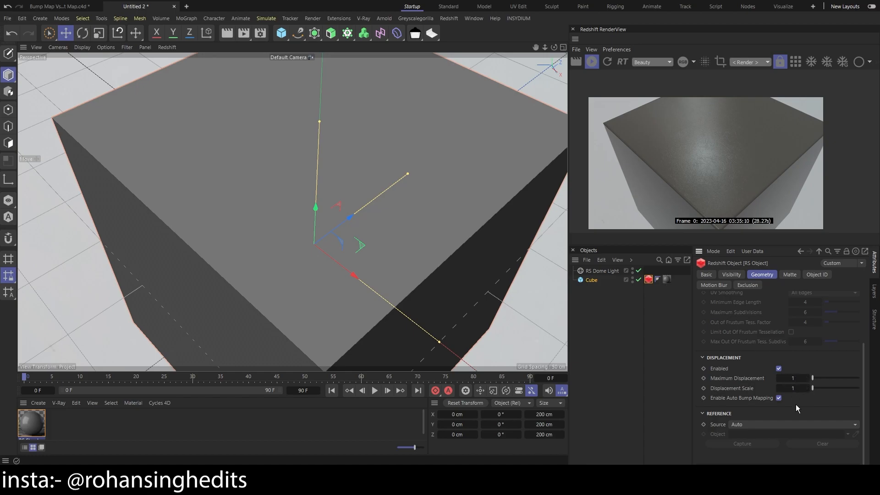
pyautogui.doubleClick(29, 423)
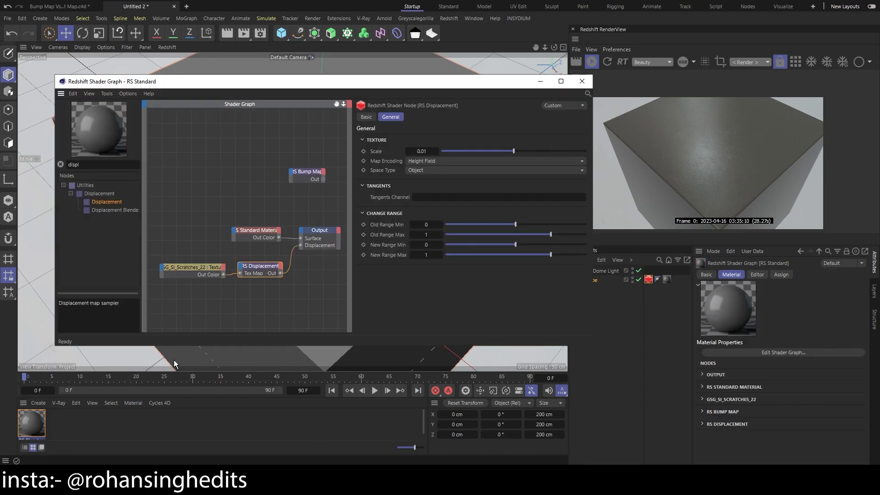